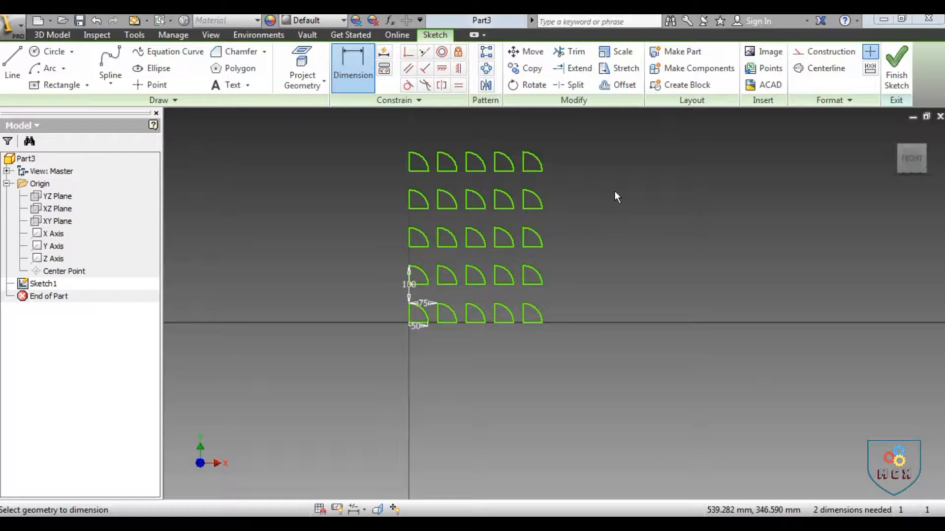
click(411, 324)
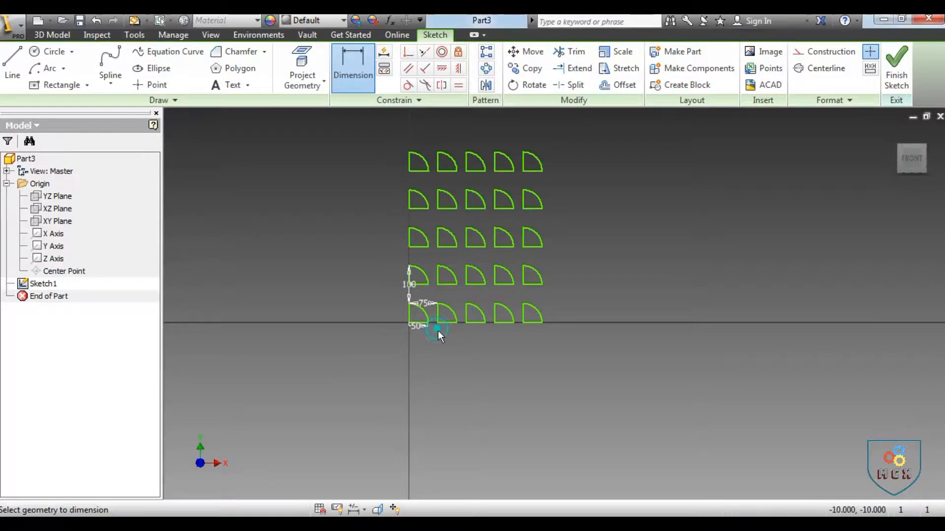
scroll(435, 324, up, 4)
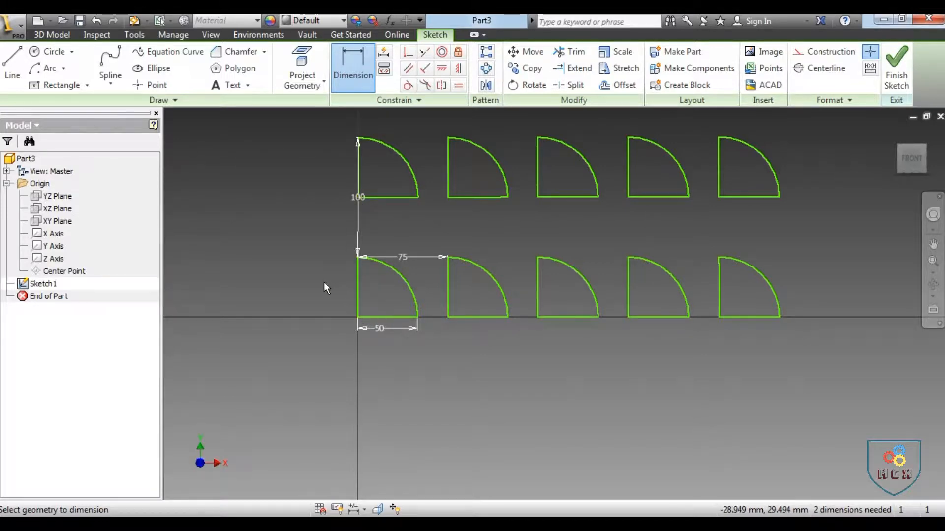
scroll(324, 283, down, 8)
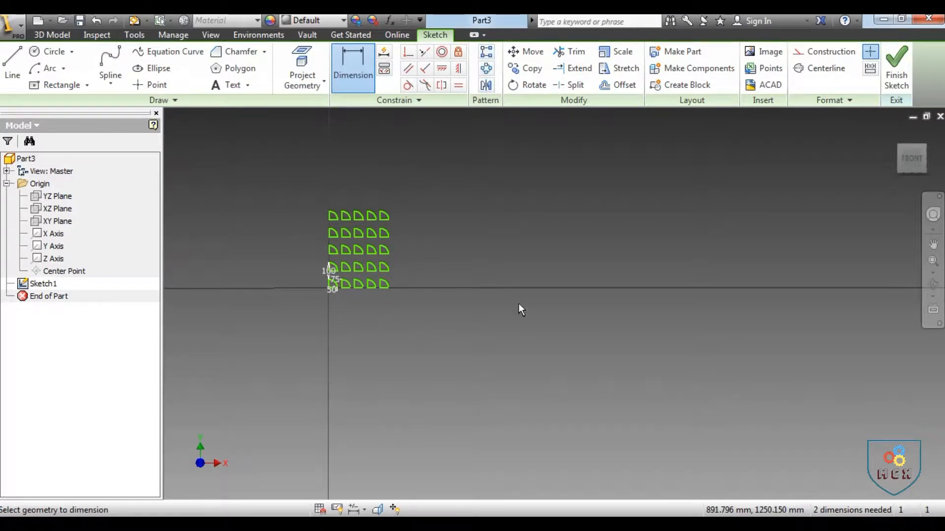
scroll(468, 276, up, 3)
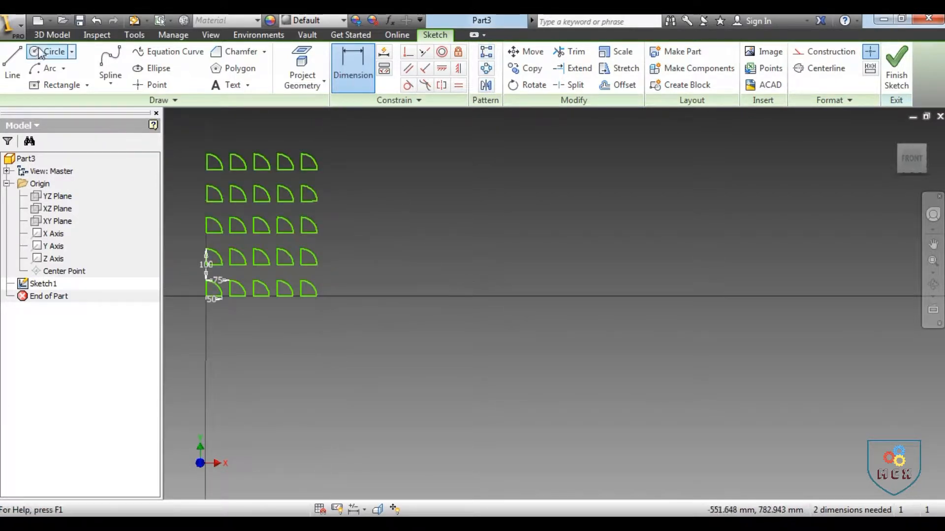
Draw a horizontal line 50 mm long on the X axis, to the right of the existing quarter-circle pattern.
click(15, 69)
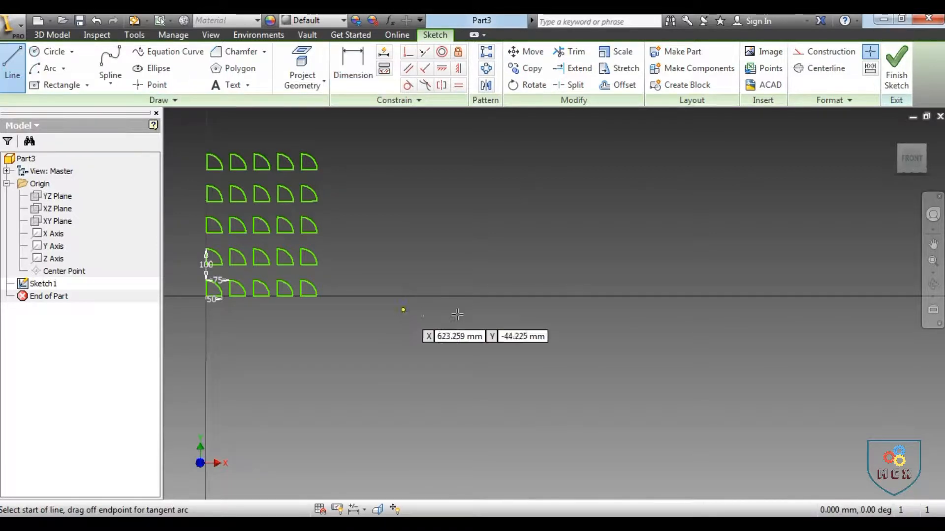
click(462, 296)
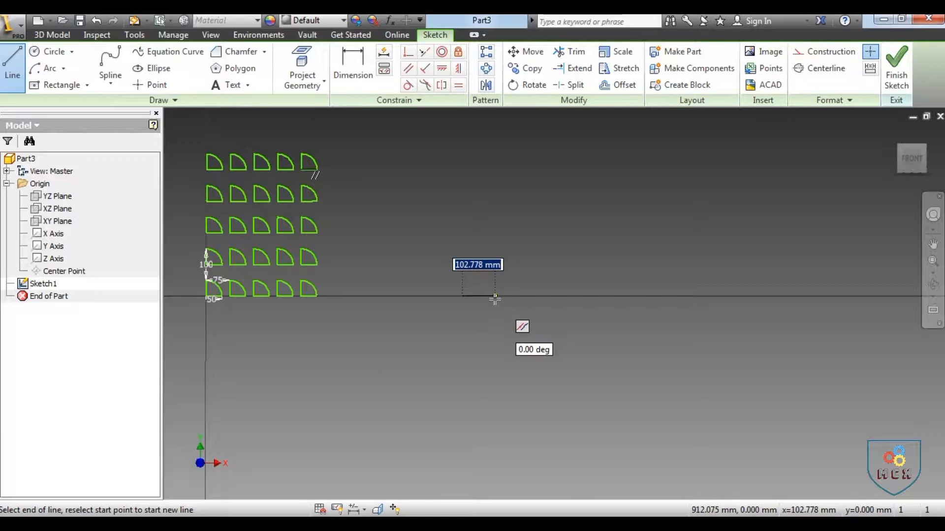
text(50)
key(Tab)
key(Return)
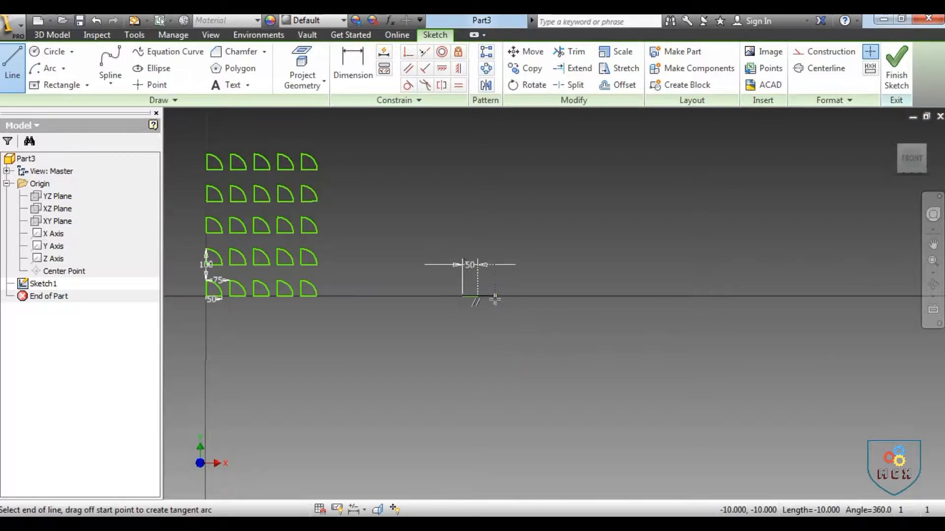
scroll(494, 302, up, 2)
right_click(570, 274)
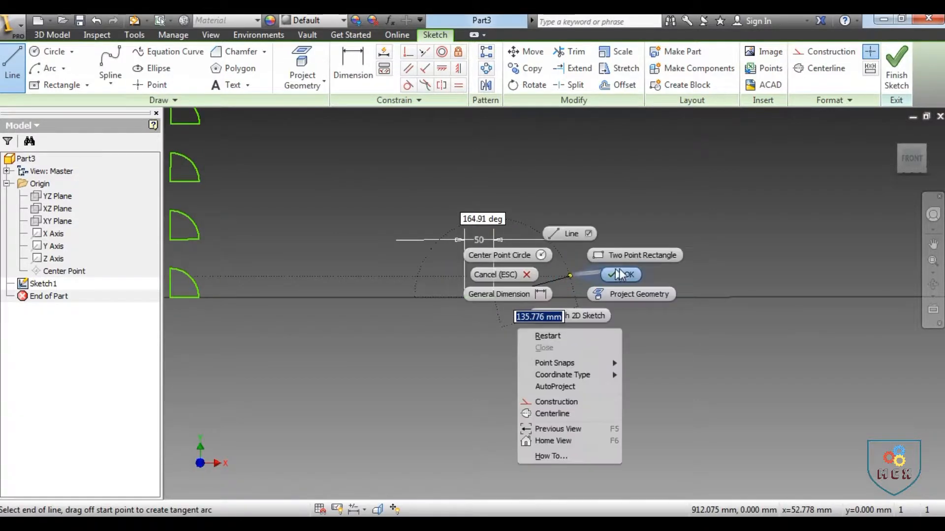
click(624, 272)
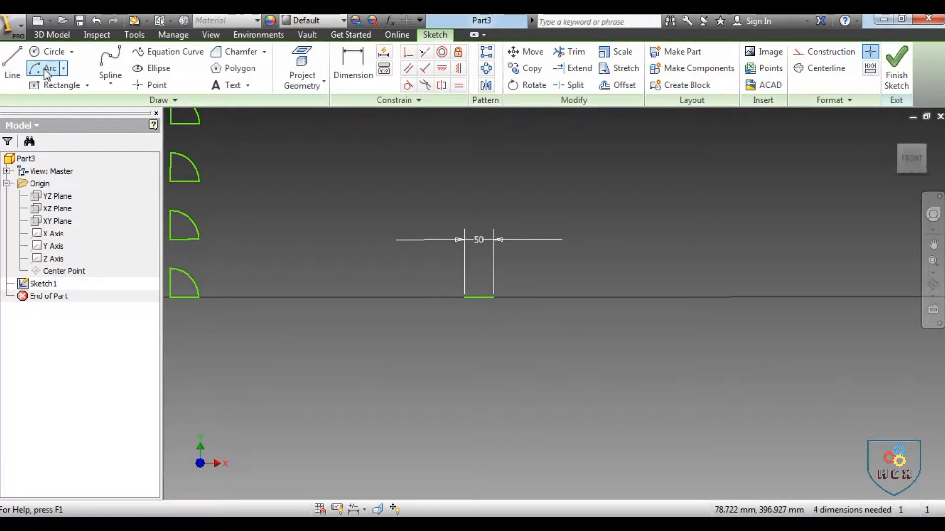
Draw a 90-degree centre point arc centred on the new line's left end, from its right end to directly above the centre.
click(43, 84)
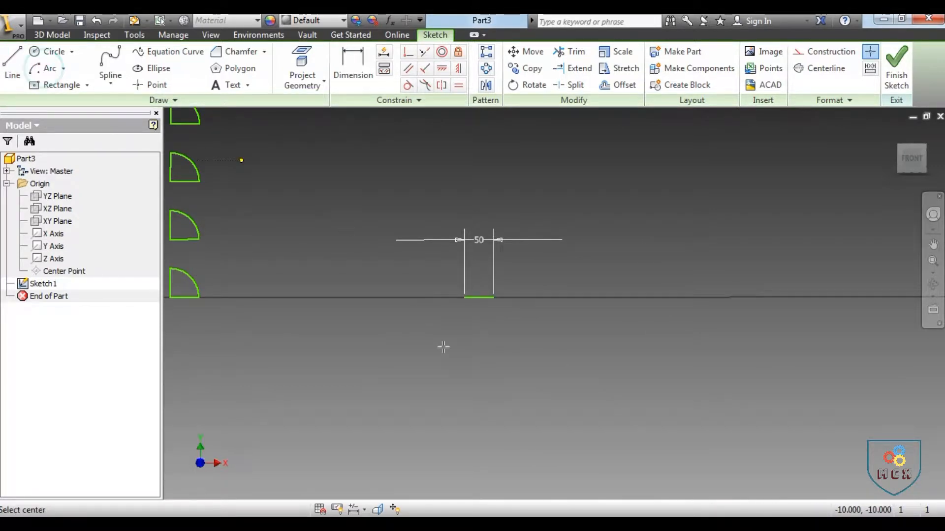
click(464, 297)
click(493, 297)
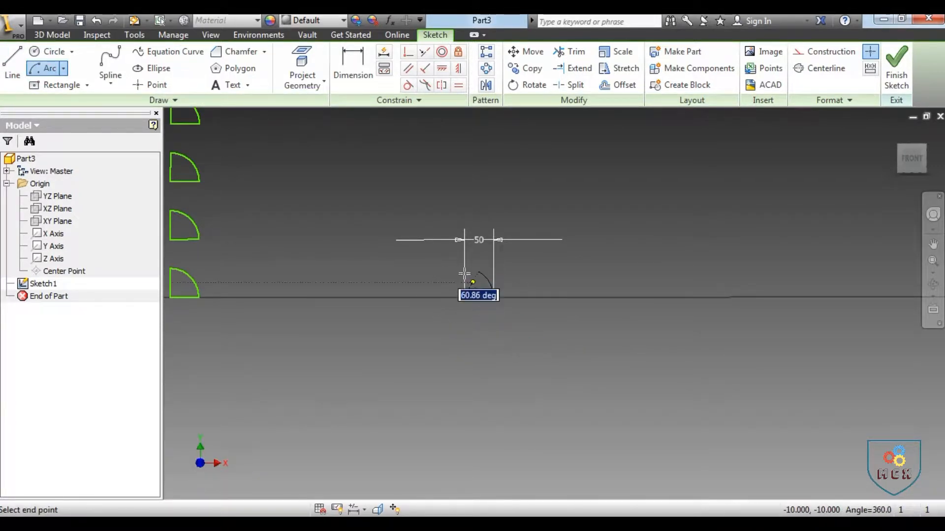
click(463, 268)
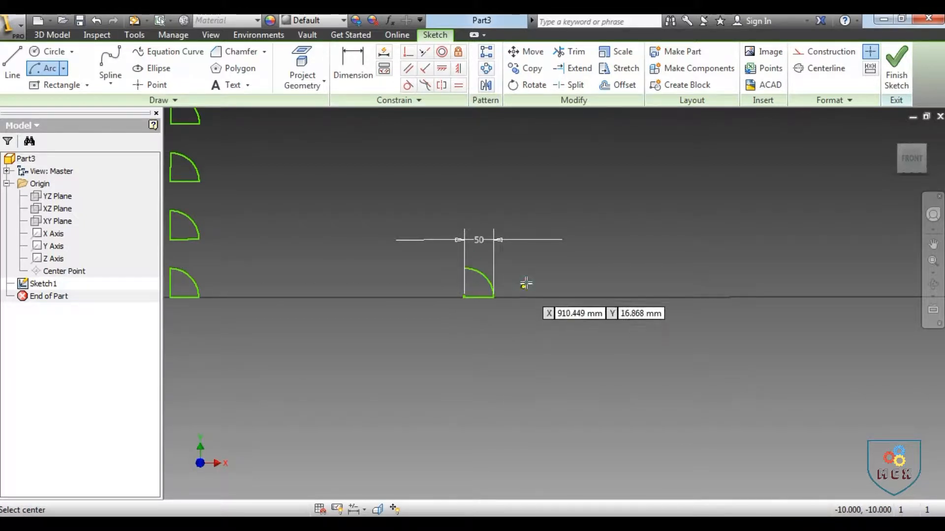
right_click(526, 282)
click(571, 283)
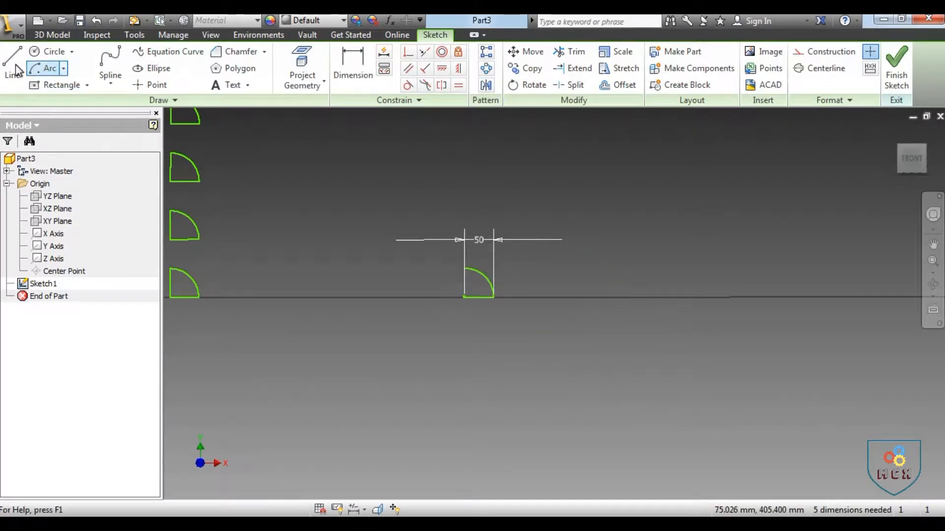
Close the new quarter circle with a vertical line from the arc's upper end to the horizontal line's left end.
key(l)
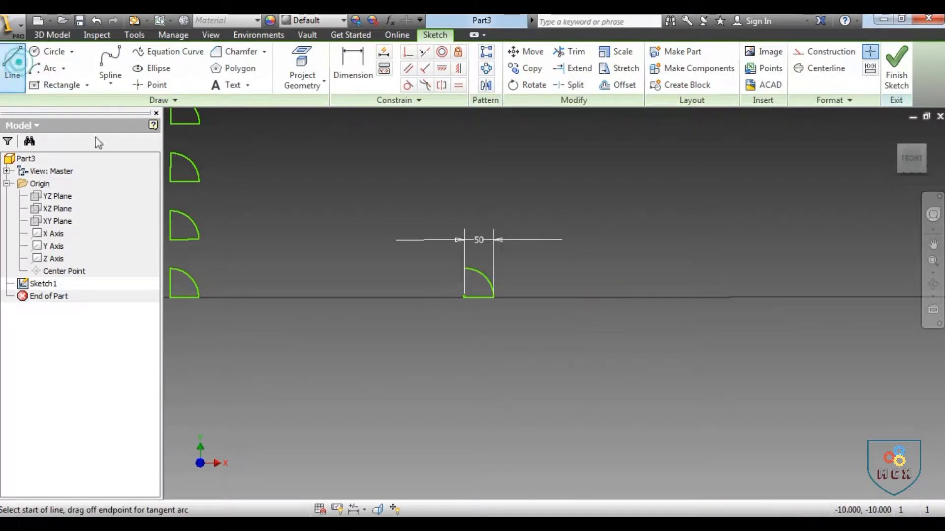
click(464, 268)
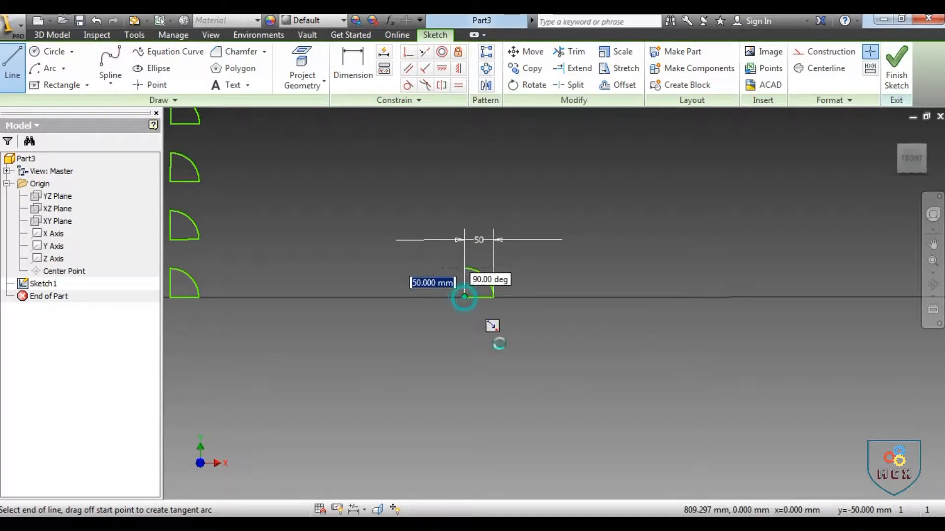
right_click(602, 297)
click(645, 295)
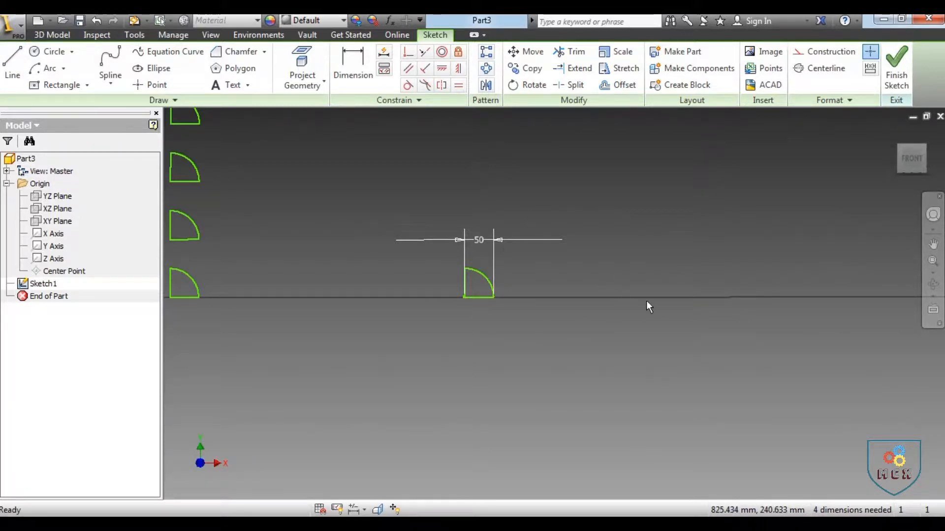
scroll(645, 300, down, 3)
scroll(276, 306, up, 2)
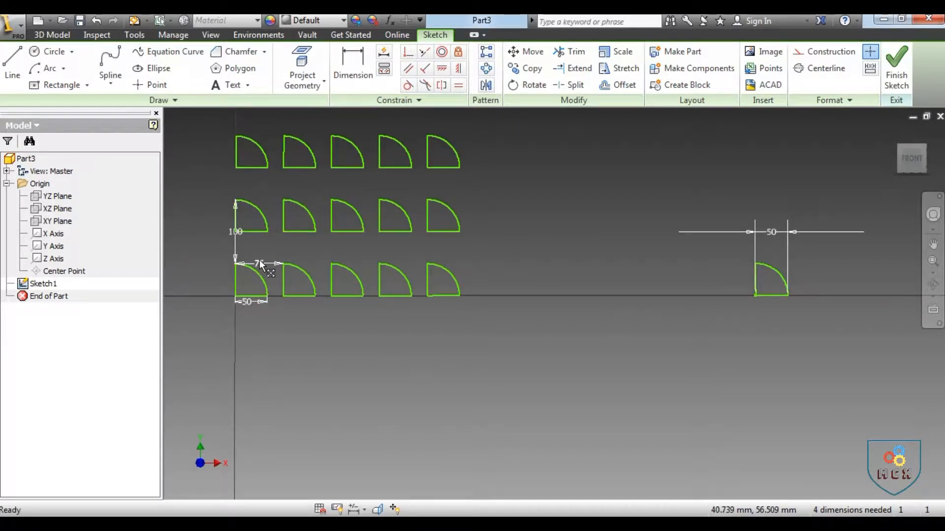
scroll(184, 264, down, 2)
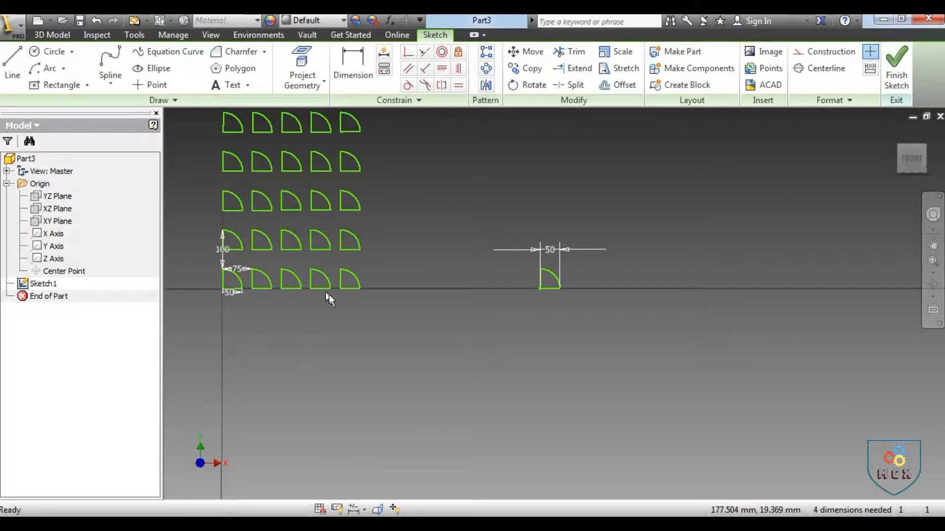
scroll(246, 295, up, 2)
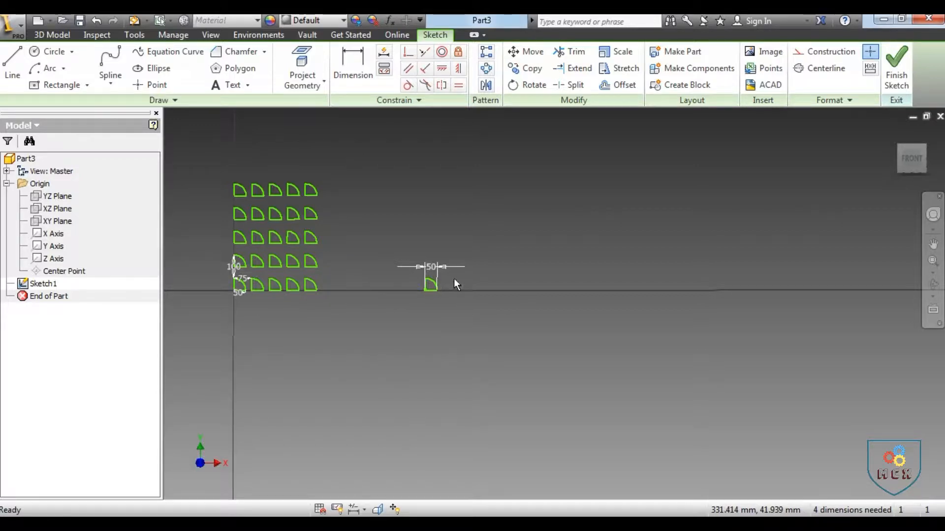
scroll(454, 279, down, 3)
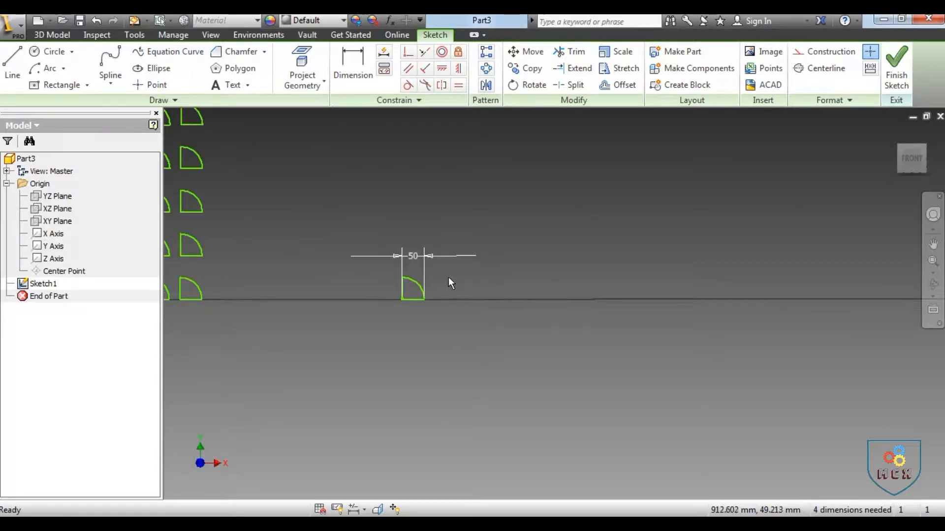
Set up a rectangular pattern of the new quarter circle, using its horizontal line, pointing in positive X, as the first direction.
click(486, 58)
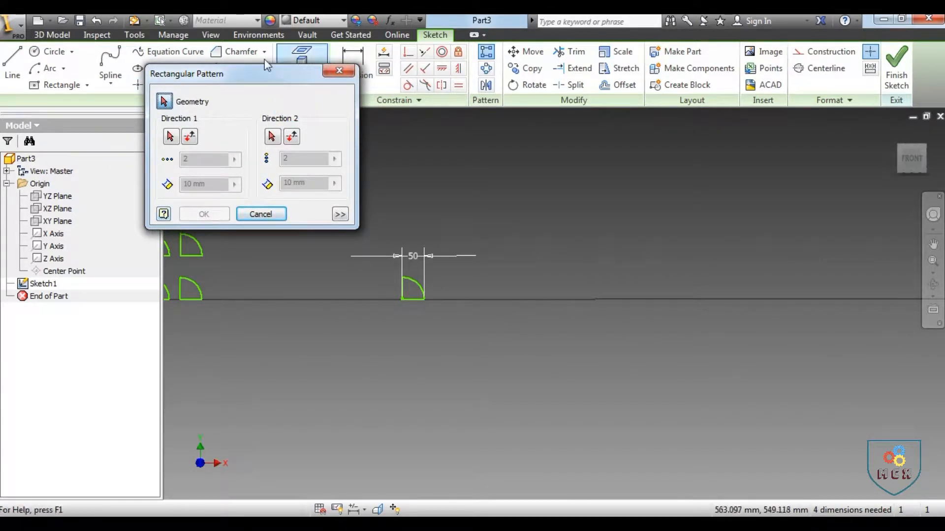
click(165, 102)
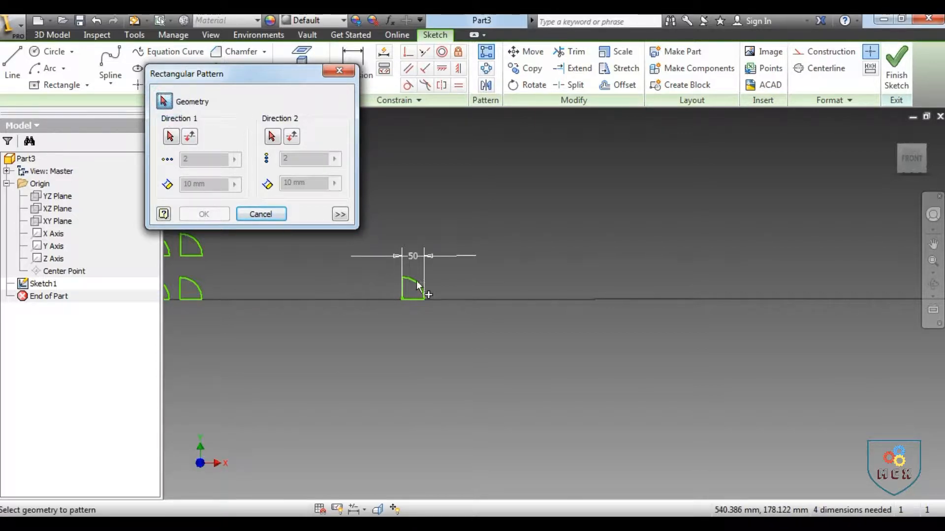
click(387, 266)
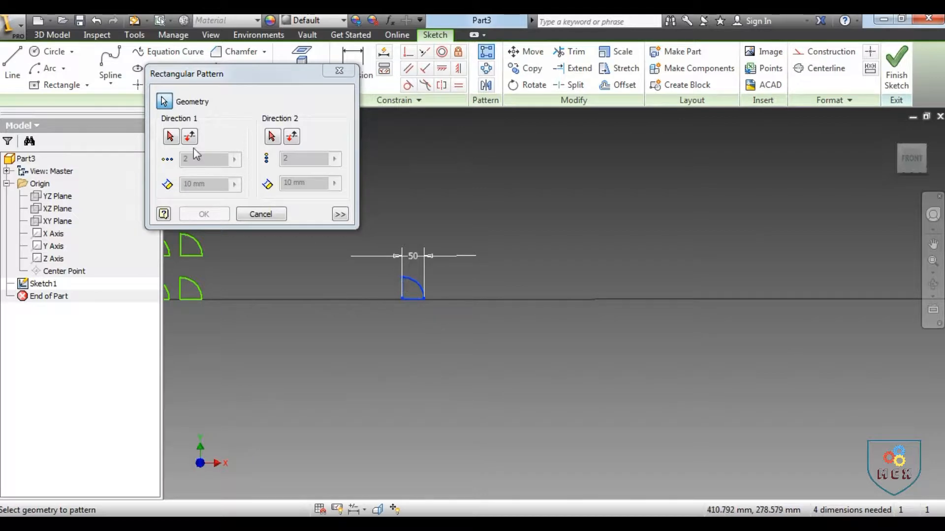
click(171, 137)
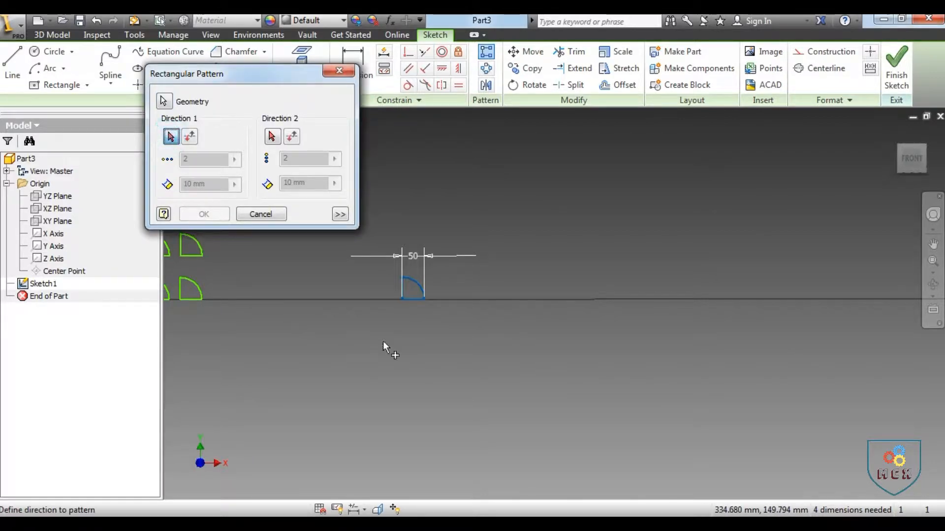
scroll(406, 300, down, 2)
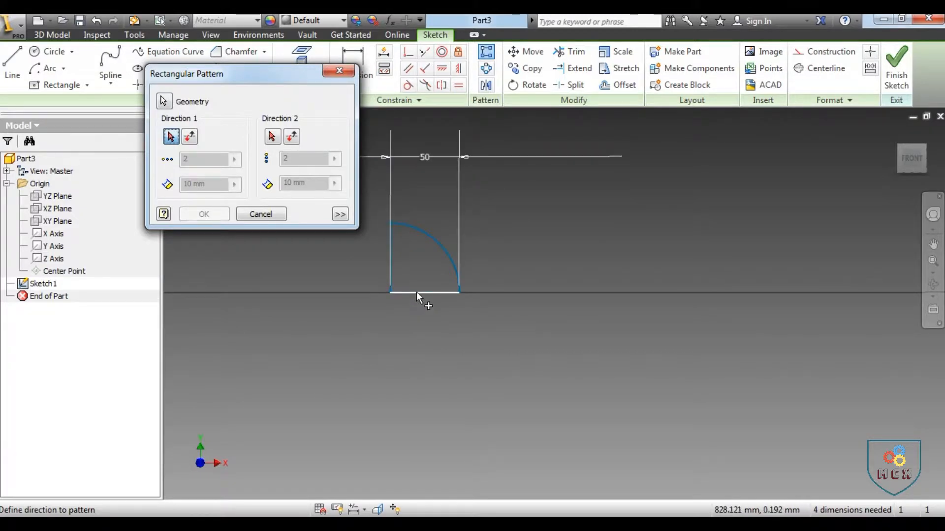
click(416, 293)
scroll(490, 355, up, 4)
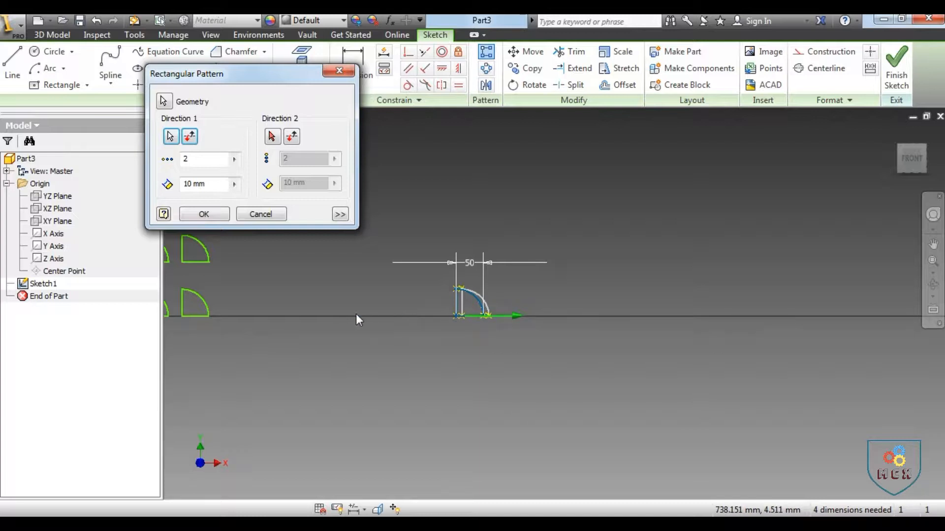
click(189, 137)
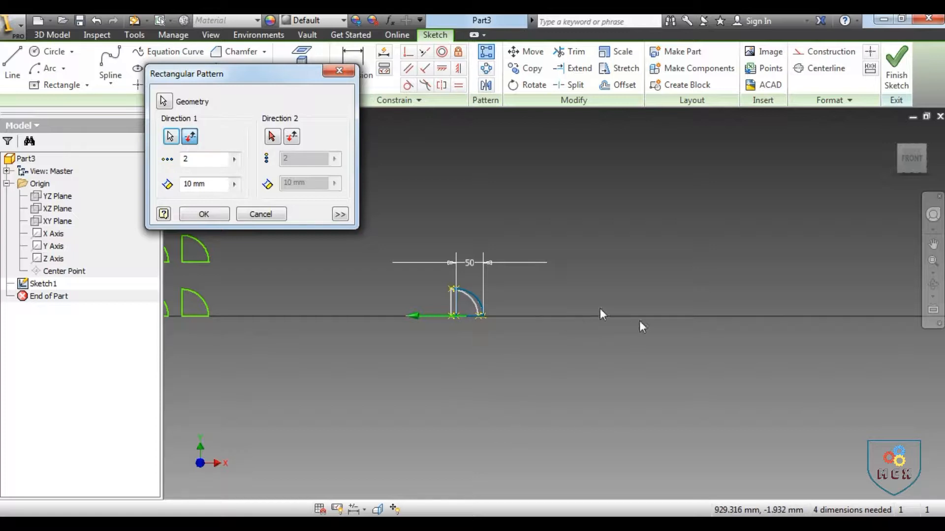
click(190, 138)
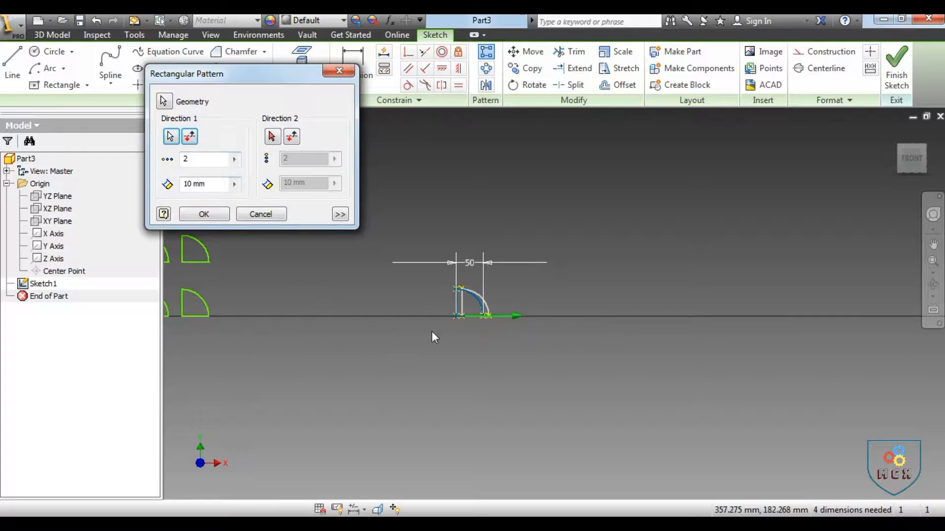
Set the first pattern direction to 5 instances spaced 75 mm apart.
scroll(492, 343, down, 2)
scroll(302, 343, up, 3)
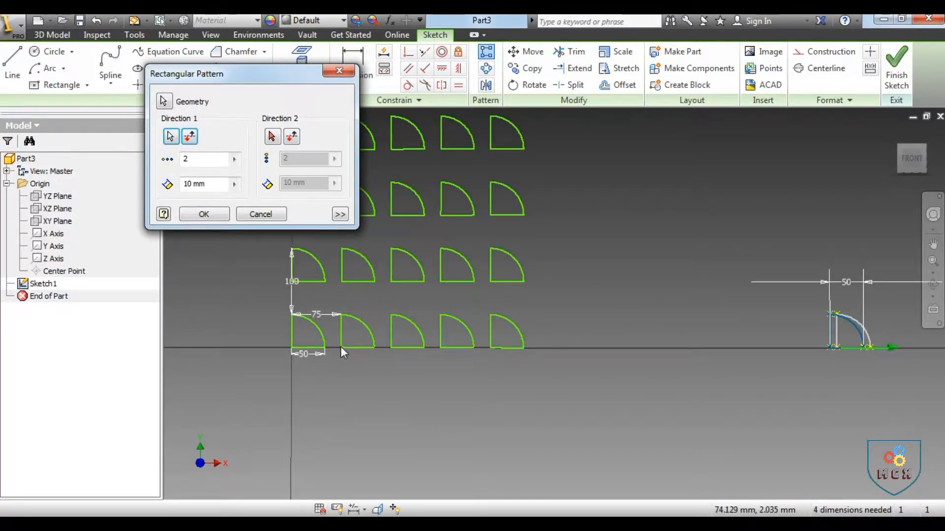
scroll(290, 318, down, 2)
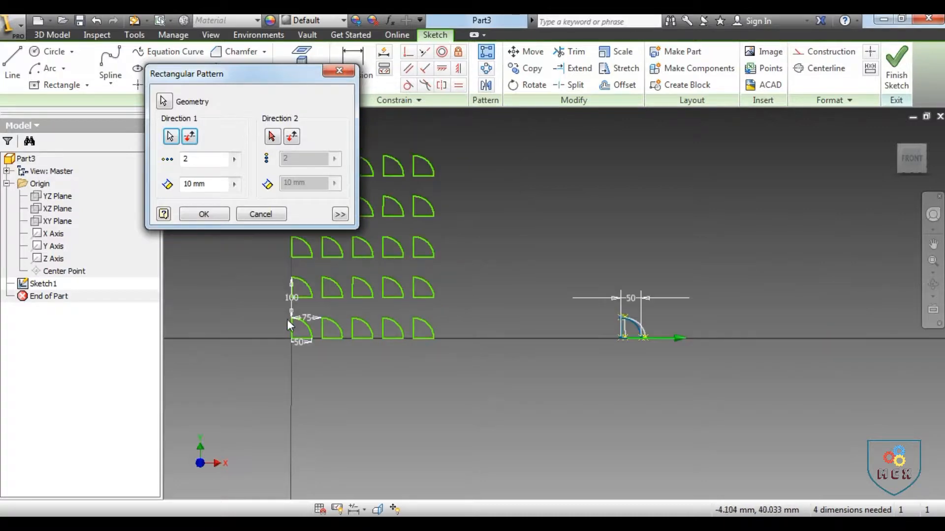
double_click(209, 184)
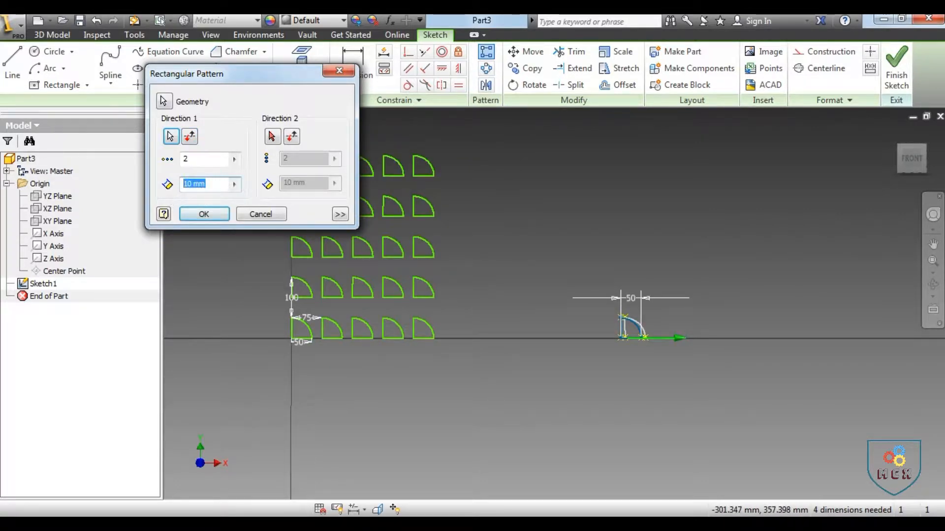
text(75)
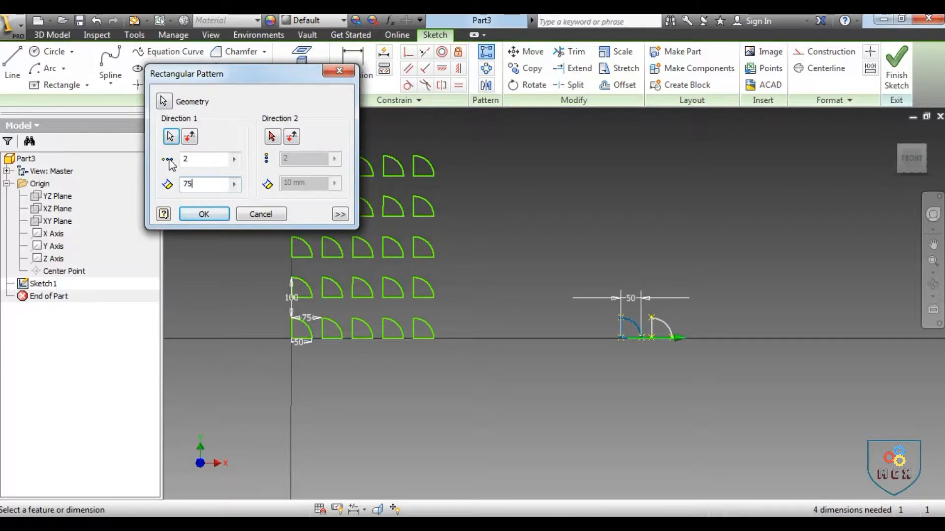
drag(194, 161, 166, 165)
text(5)
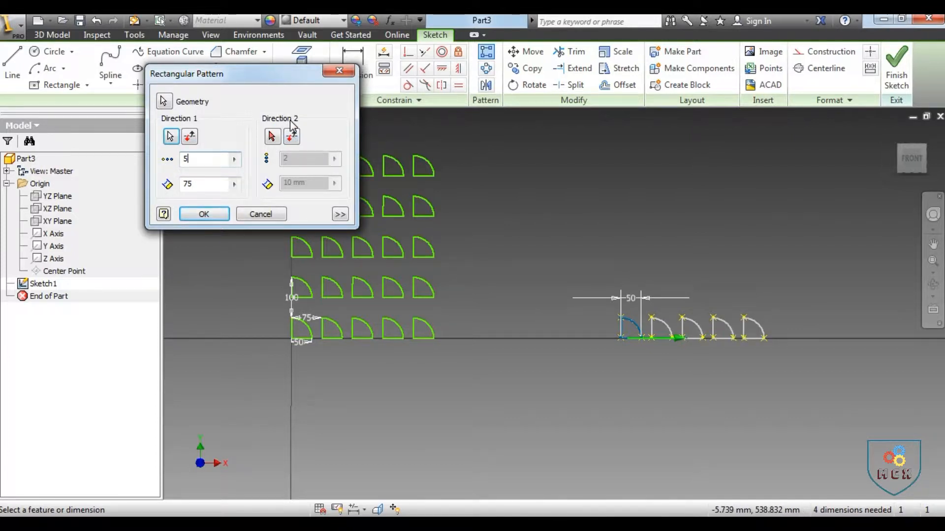
Use the quarter circle's vertical line as the second pattern direction, flipped to point in positive Y.
click(272, 136)
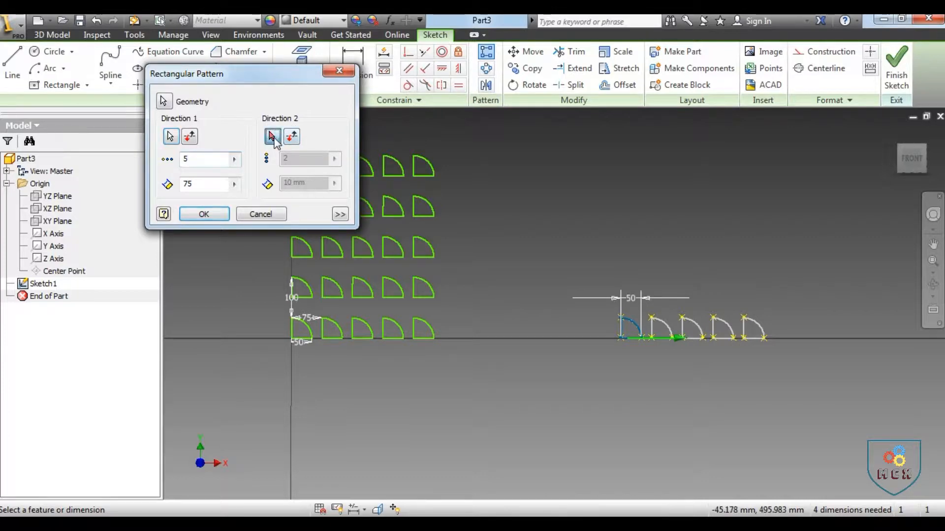
scroll(630, 345, up, 5)
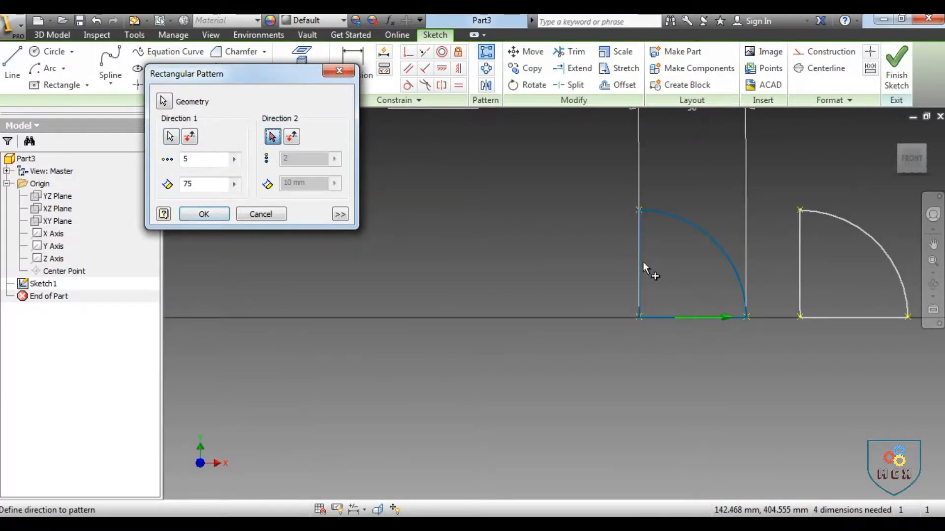
click(640, 267)
scroll(557, 314, down, 5)
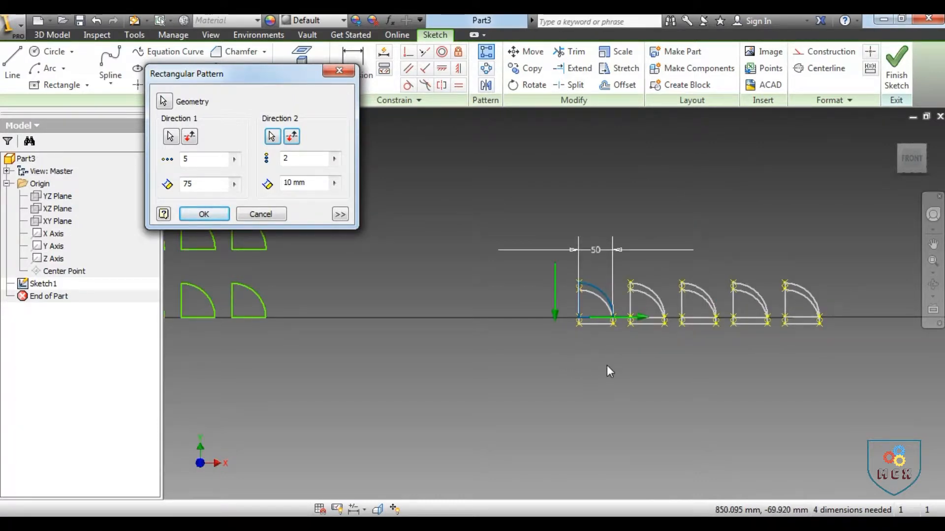
scroll(606, 365, down, 2)
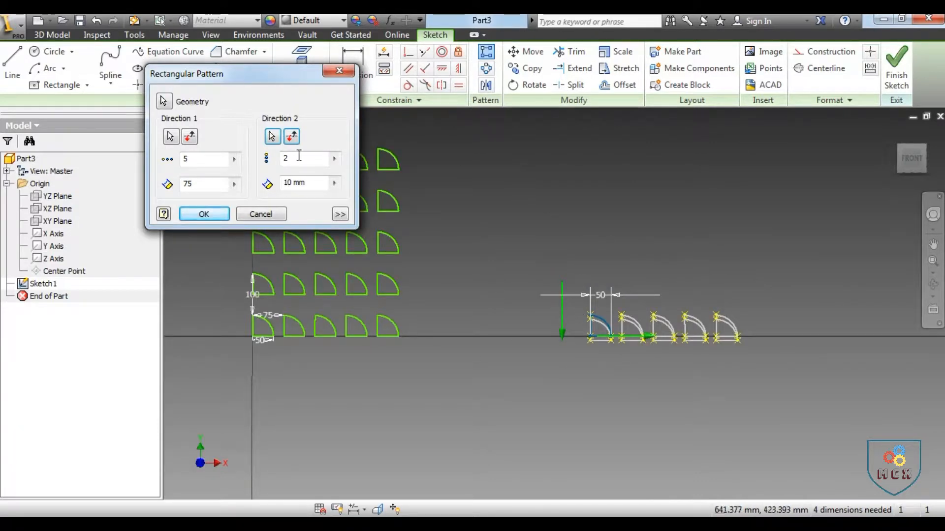
click(291, 136)
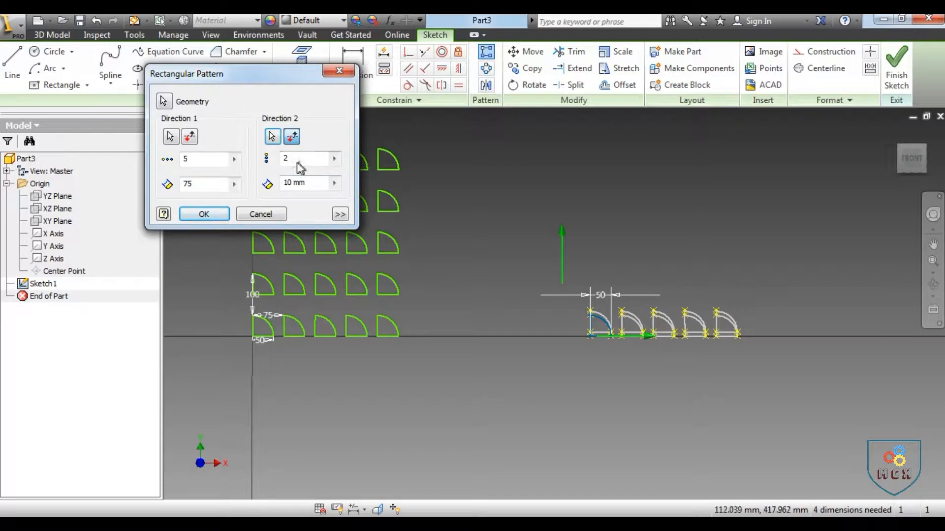
Set the second pattern direction to 5 instances spaced 100 mm apart.
drag(297, 158, 269, 161)
text(5)
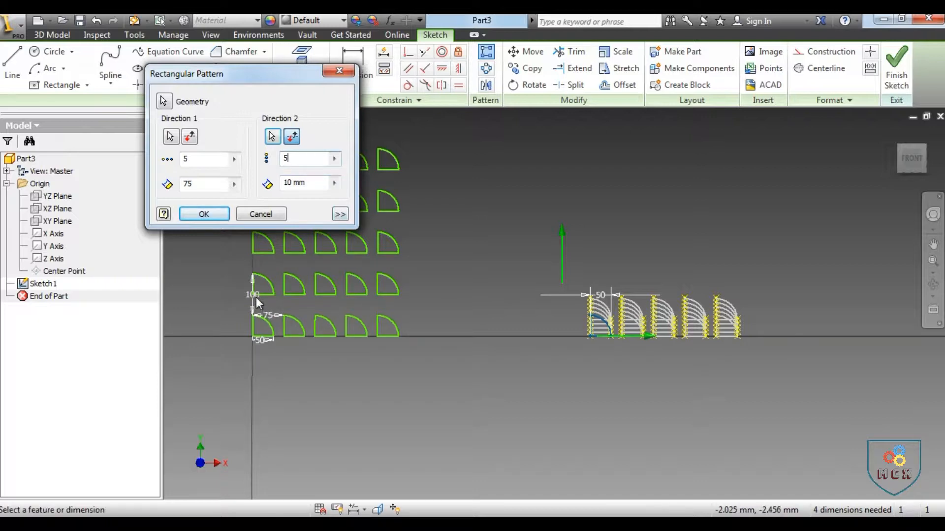
click(312, 182)
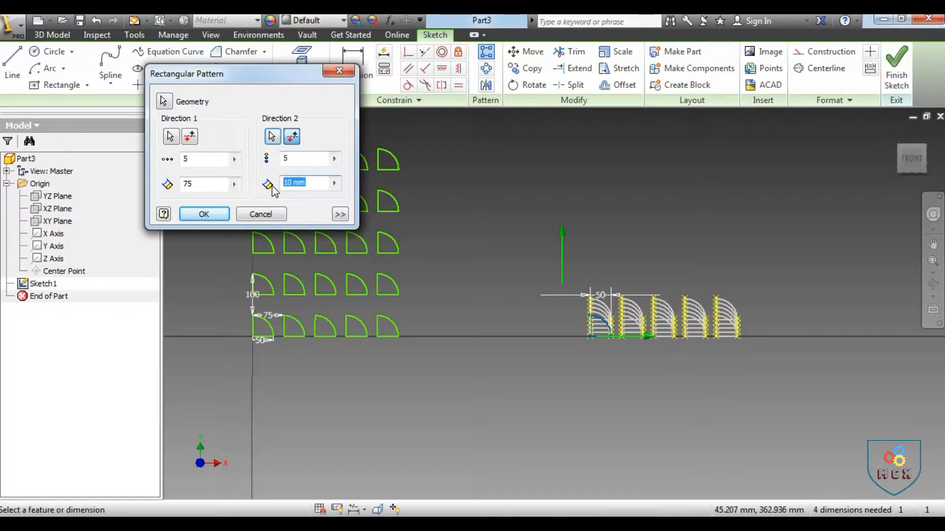
text(100)
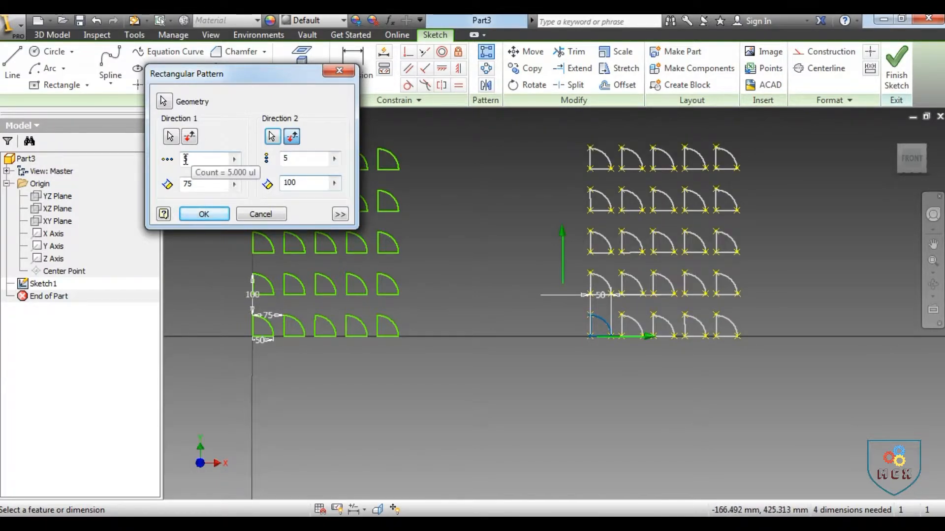
Raise the second direction's instance count to 10 and apply the rectangular pattern.
double_click(283, 158)
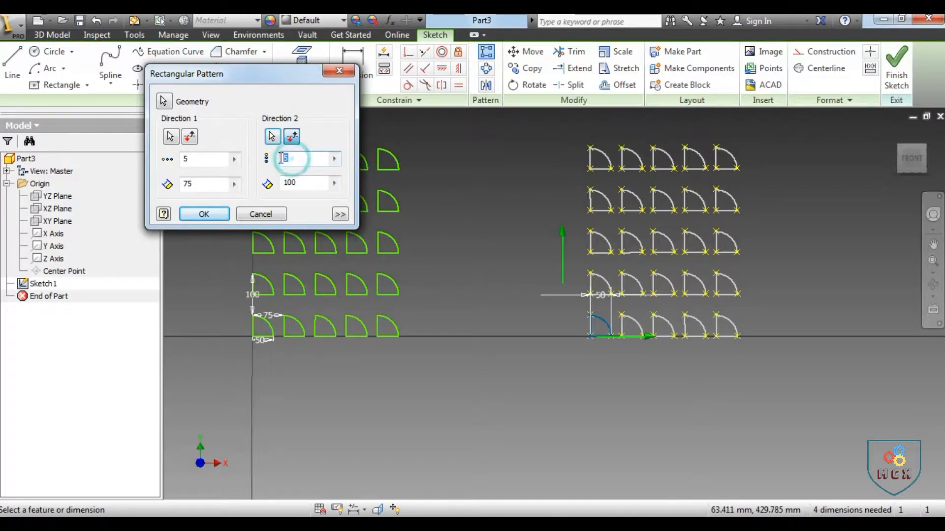
text(10)
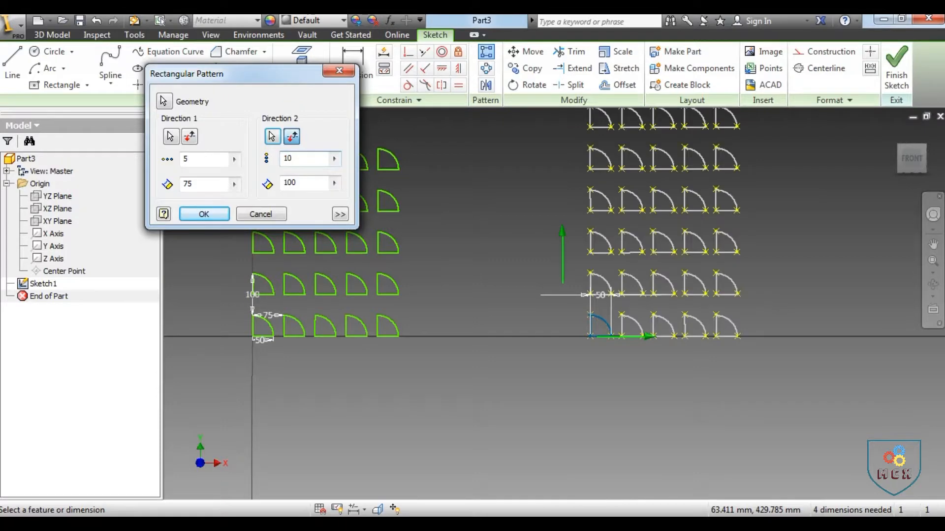
scroll(547, 261, down, 5)
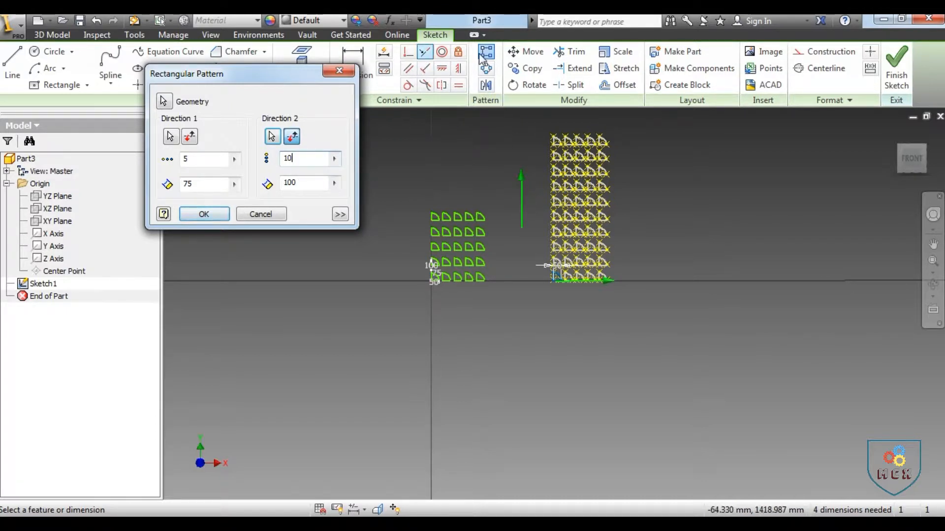
click(211, 213)
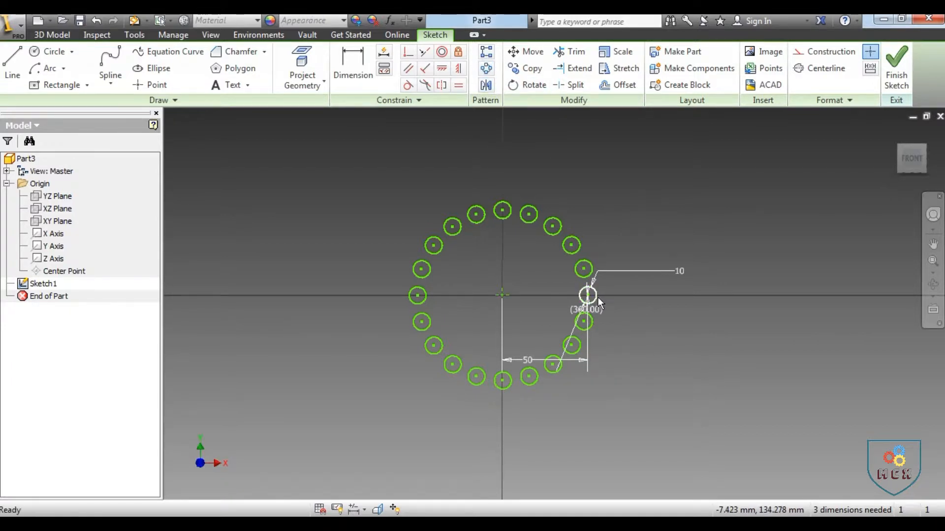
Draw a 10 mm diameter circle centred on the horizontal axis, on the positive X side of the origin.
scroll(598, 294, up, 2)
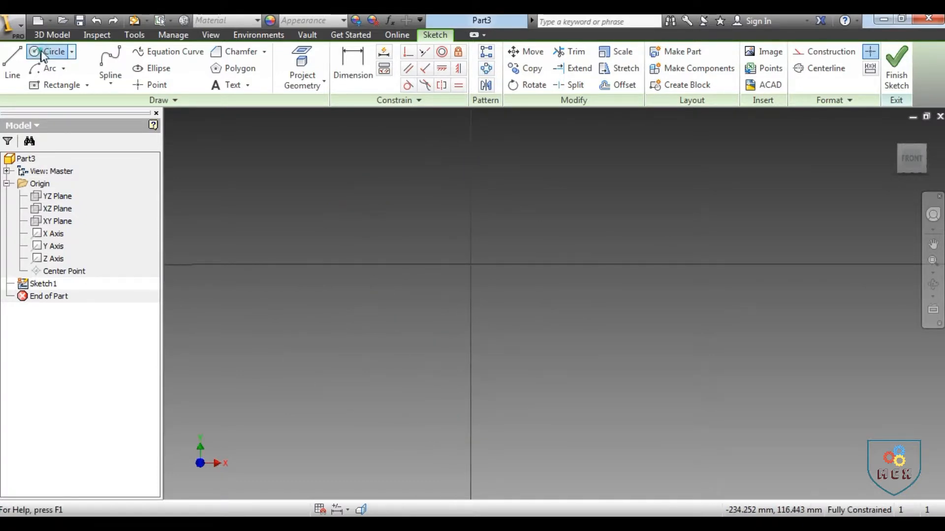
click(43, 53)
click(586, 264)
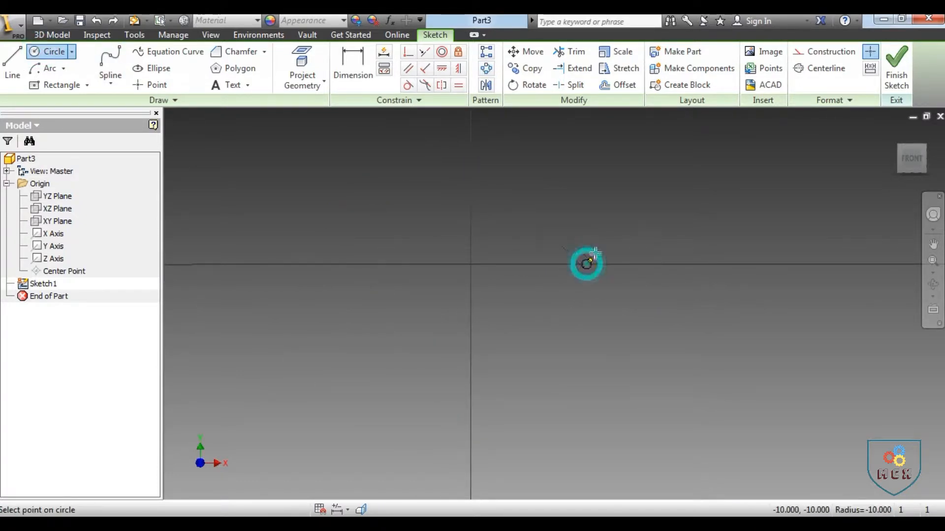
text(10)
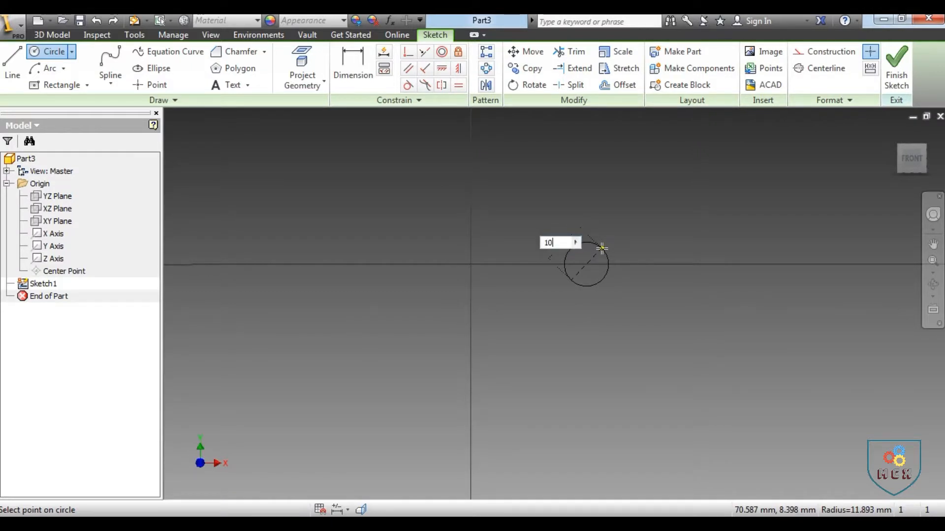
key(Return)
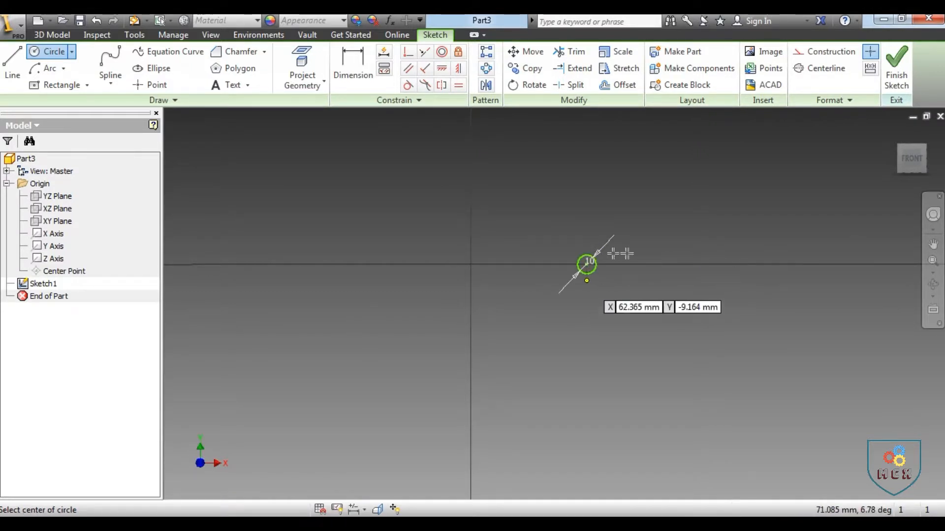
Place a sketch point at the origin and dimension the circle's centre 50 mm horizontally from it.
click(146, 85)
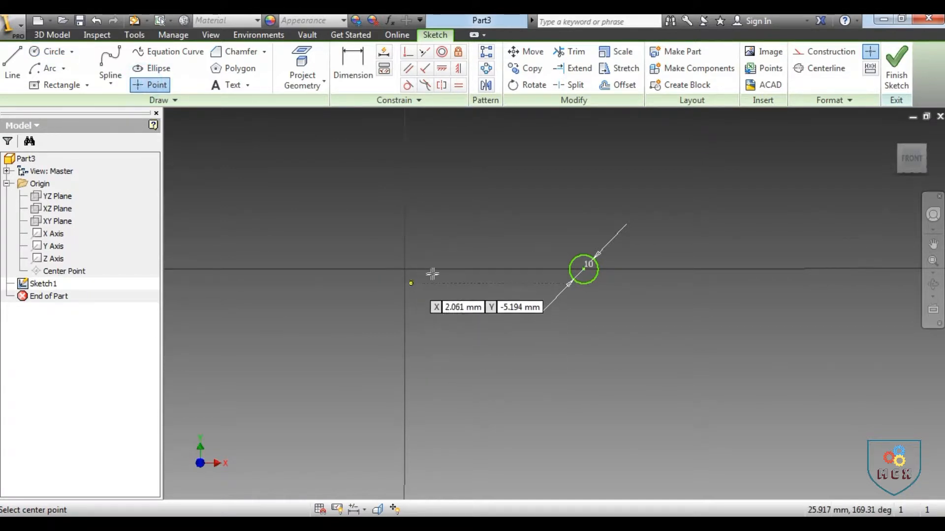
click(405, 270)
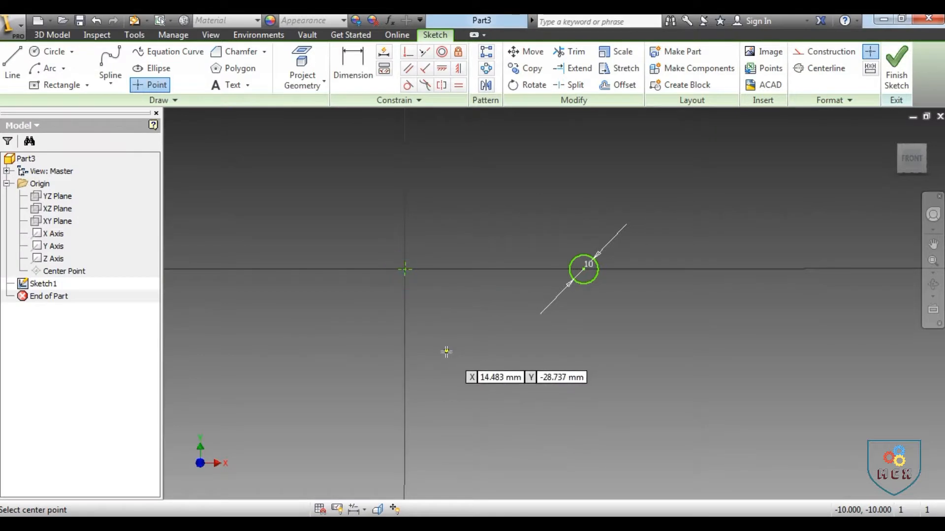
click(349, 63)
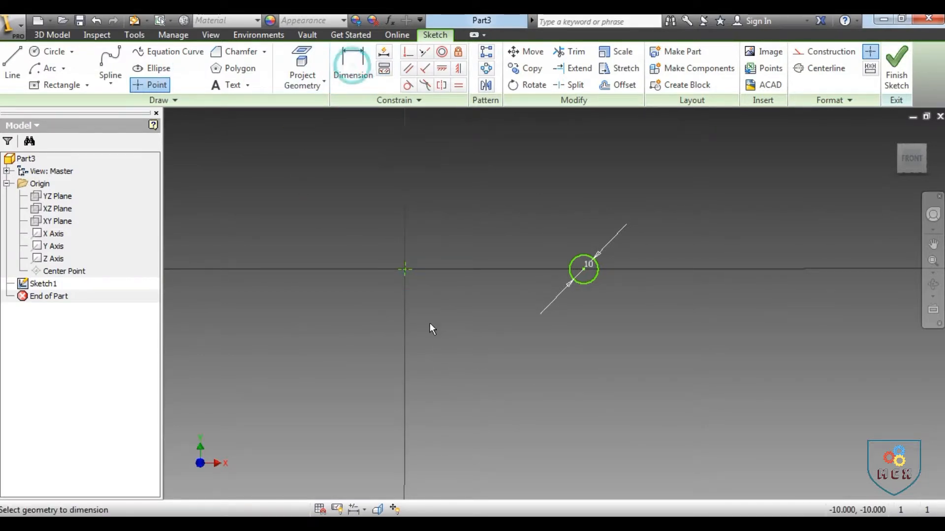
click(583, 269)
click(404, 268)
click(491, 332)
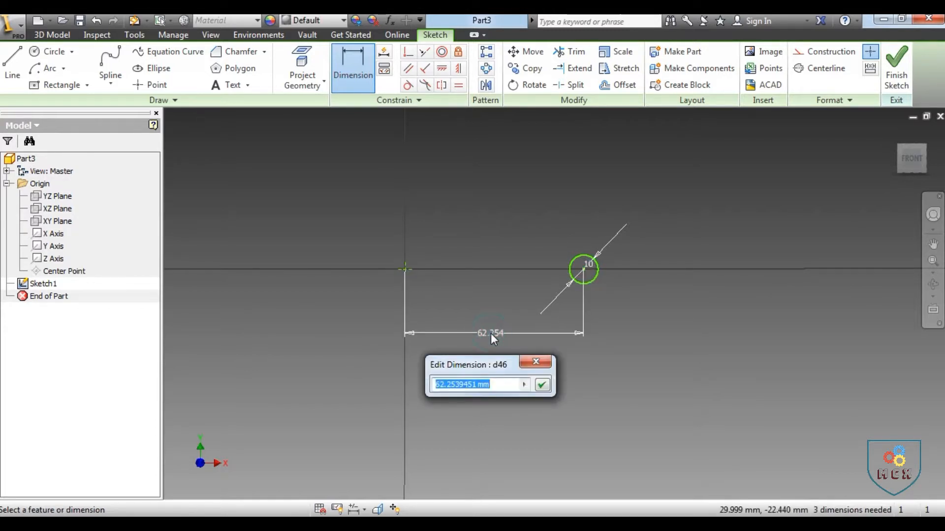
text(50)
key(Return)
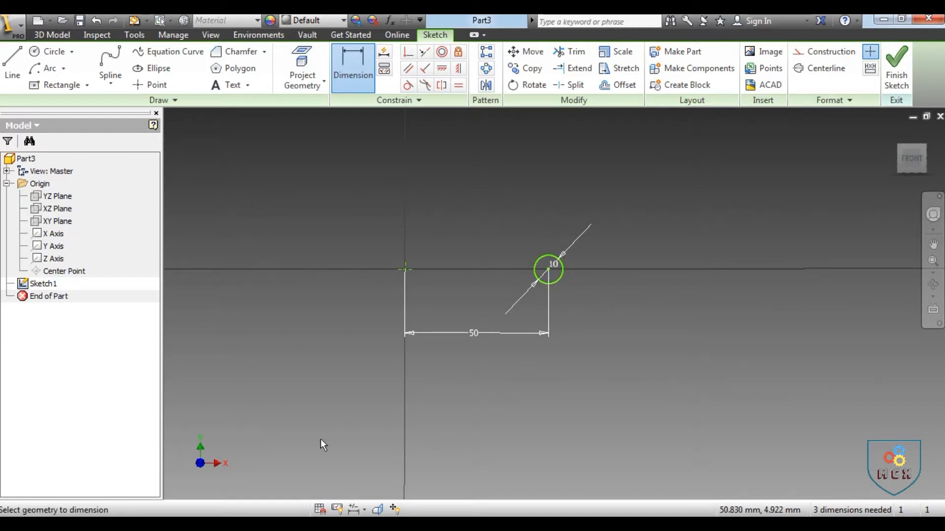
Set up a circular pattern of the 10 mm circle, using the origin point as its axis.
click(486, 69)
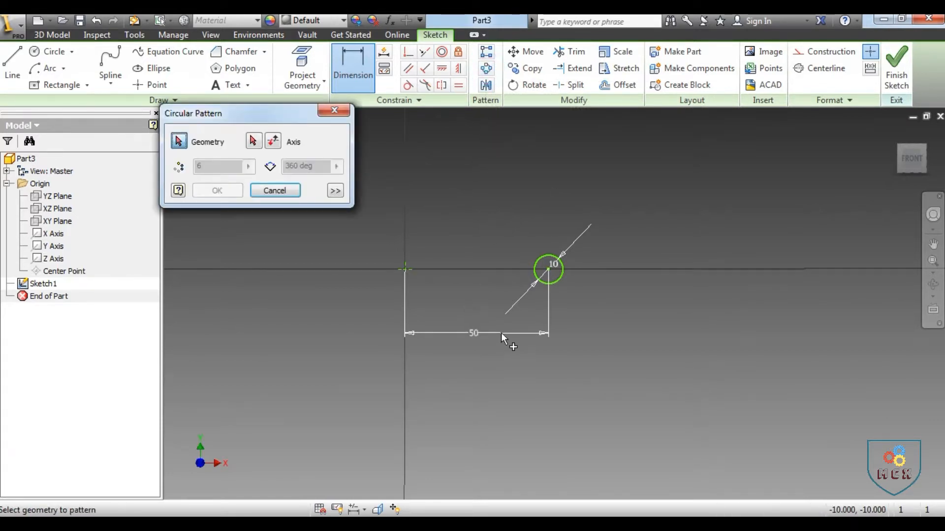
click(560, 279)
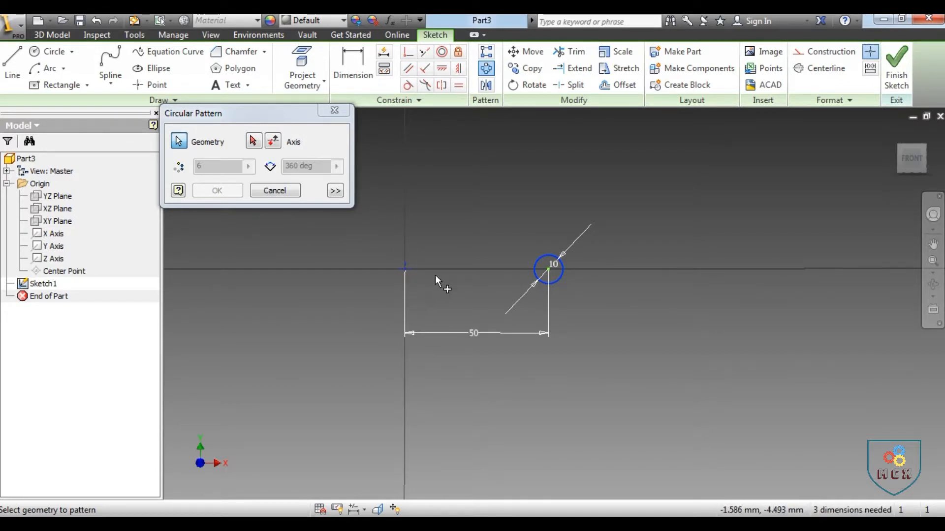
click(253, 141)
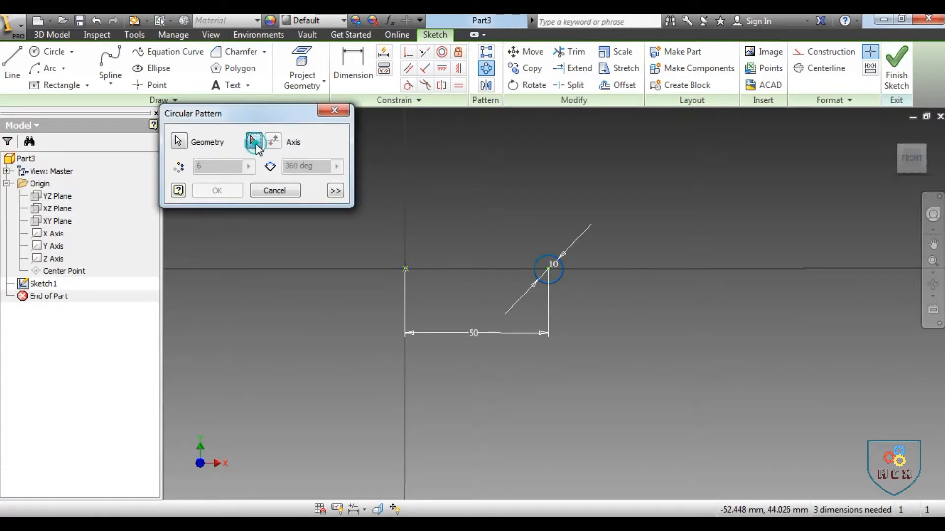
click(411, 277)
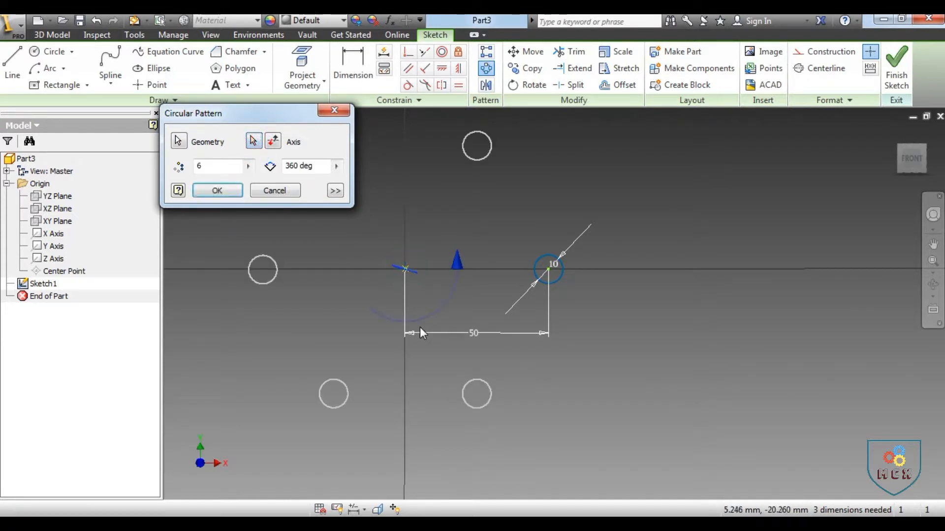
scroll(685, 369, down, 2)
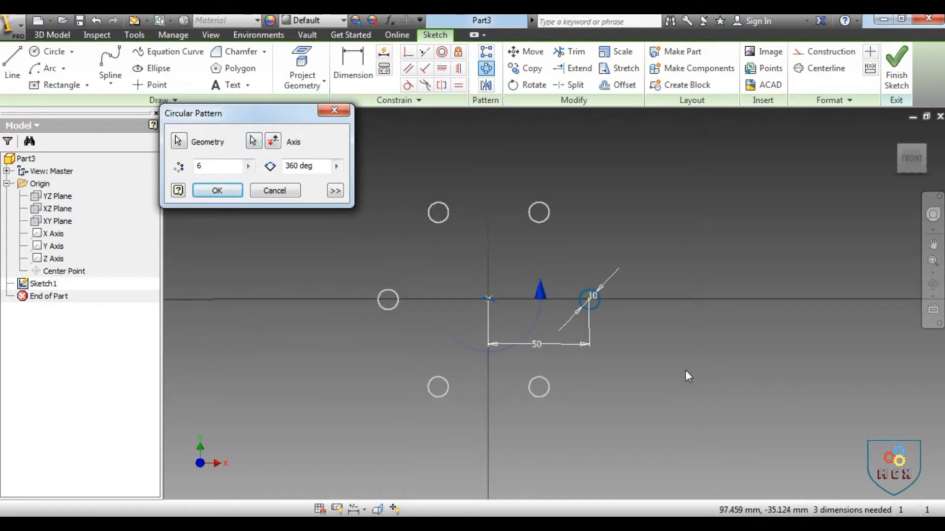
Set the circular pattern to 20 instances over an angle of 180 degrees.
double_click(214, 166)
text(20)
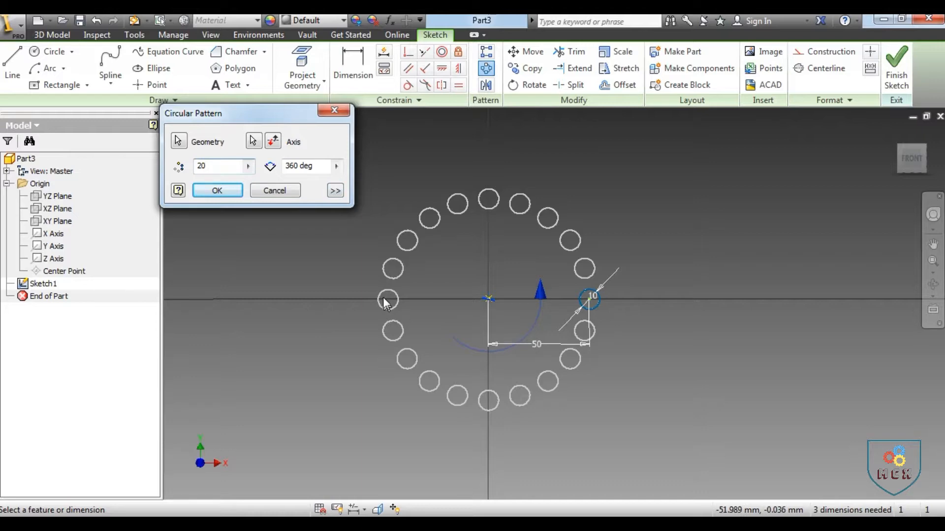
click(313, 167)
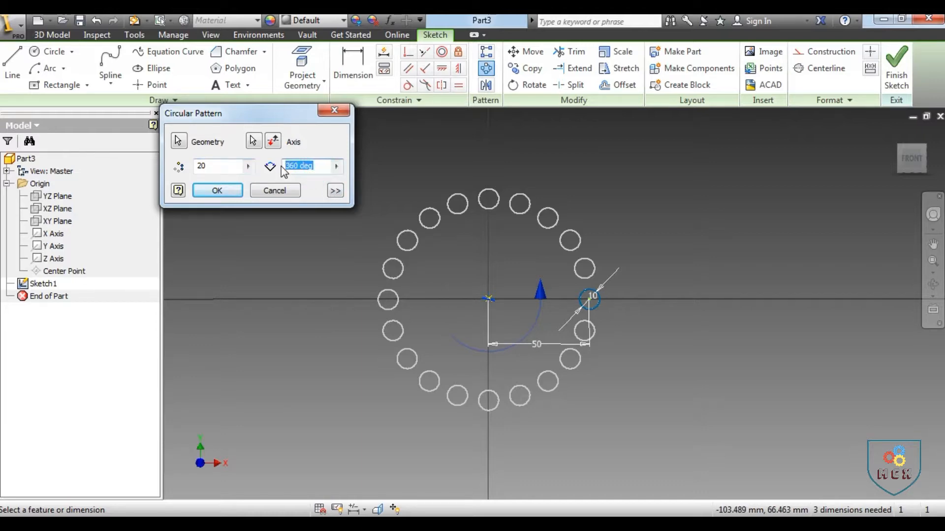
text(180)
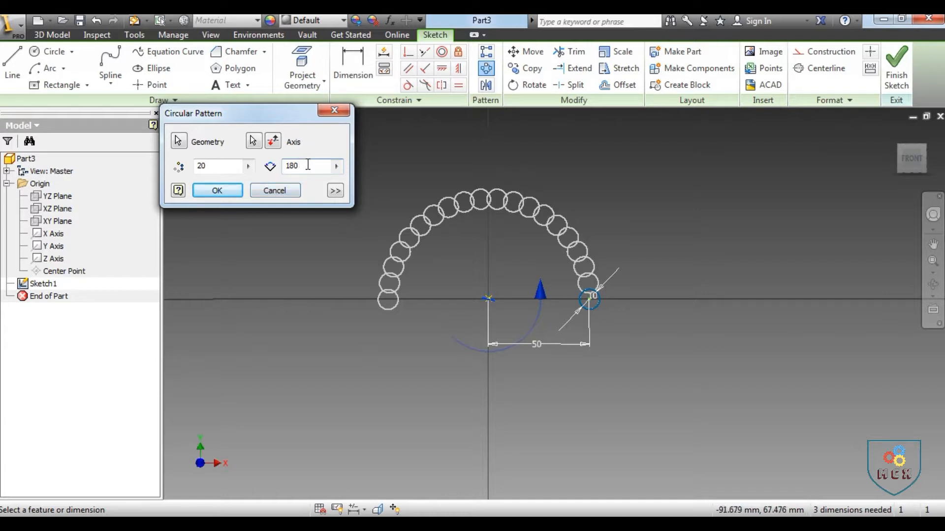
Set the circular pattern to 3 instances over an angle of 90 degrees and apply it.
drag(309, 165, 281, 163)
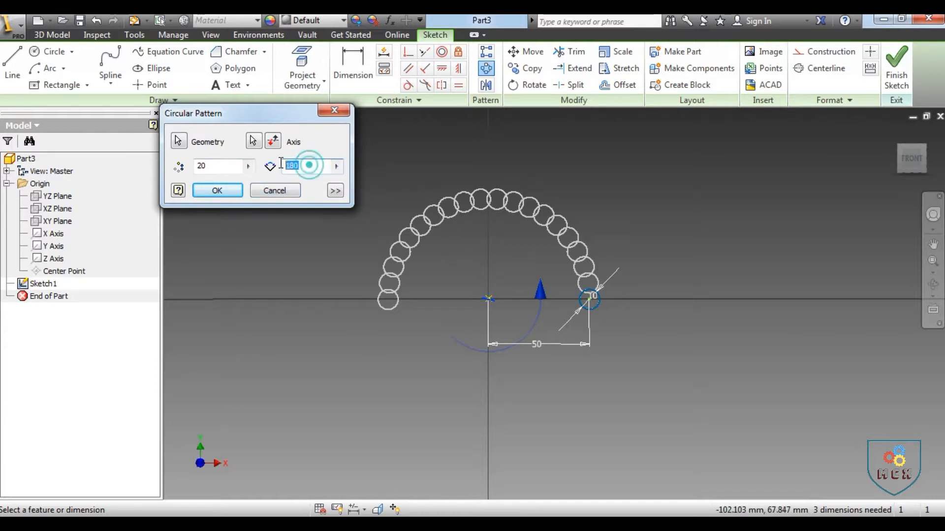
text(90)
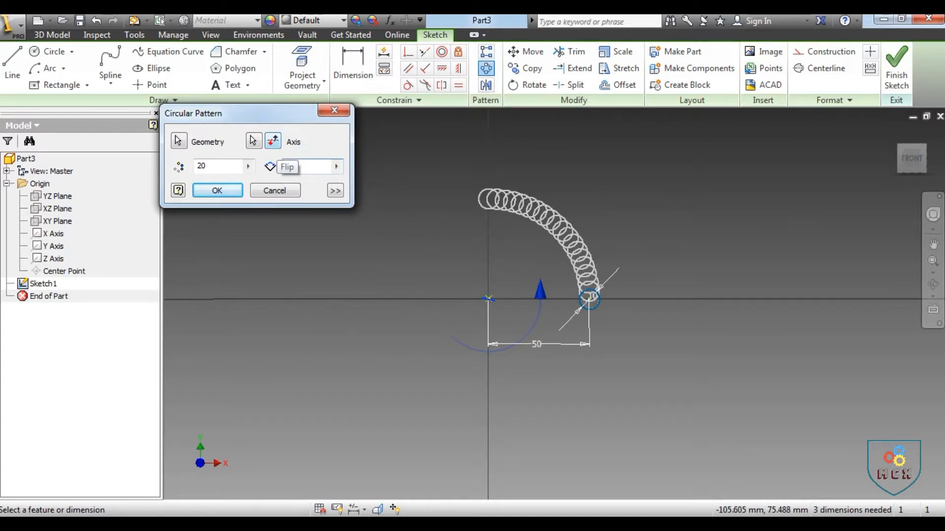
drag(219, 166, 196, 166)
text(3)
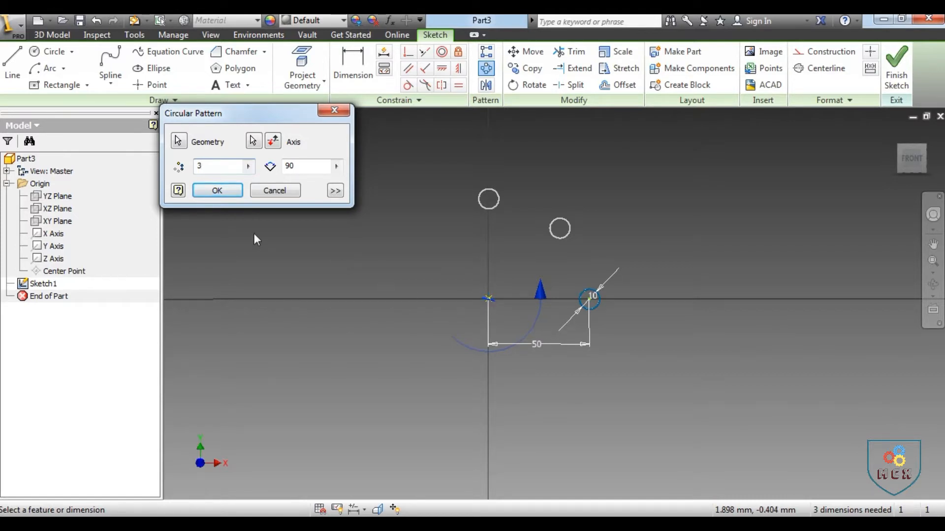
click(229, 191)
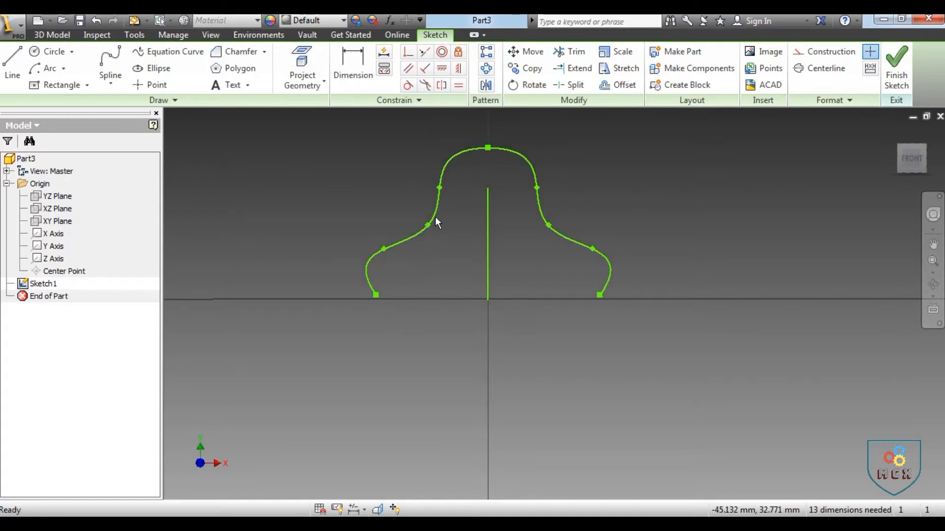
Undo the mirroring of the spline about the vertical centre line.
click(451, 166)
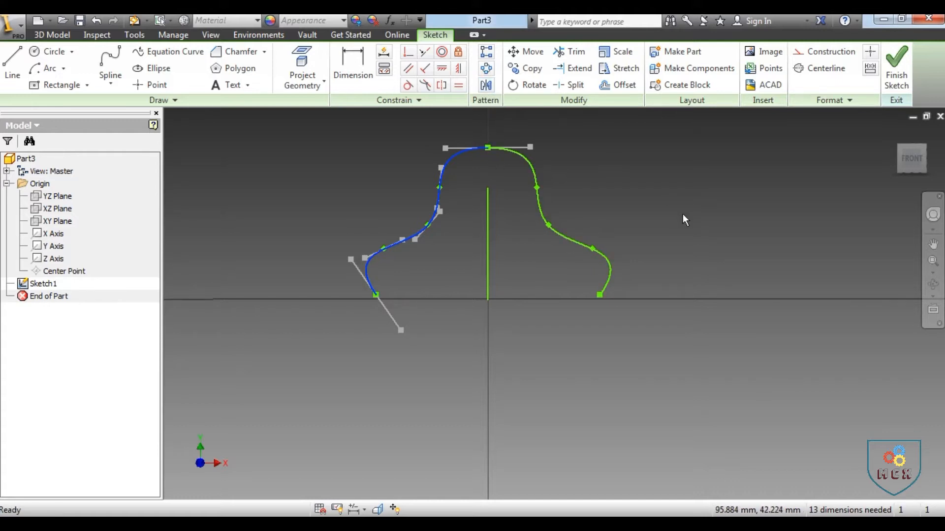
key(ctrl+z)
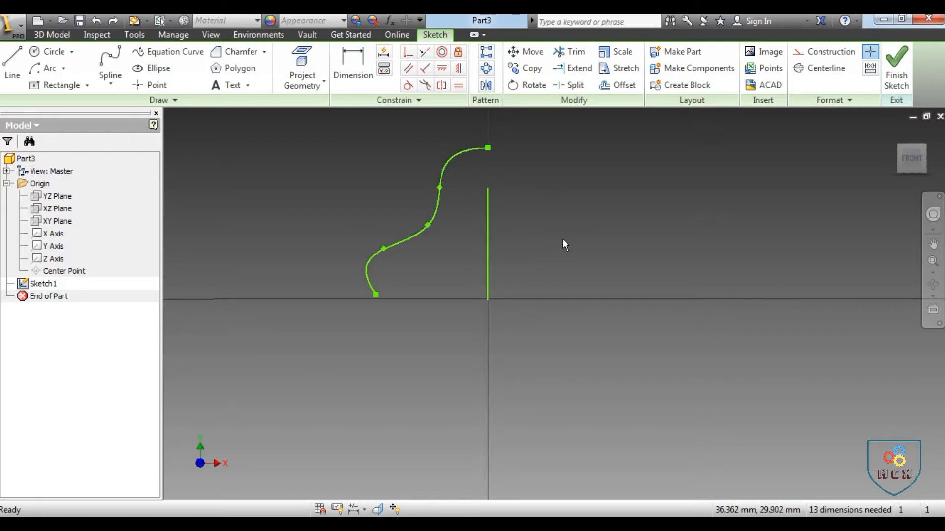
Mirror the spline about the vertical centre line and delete that line.
click(485, 86)
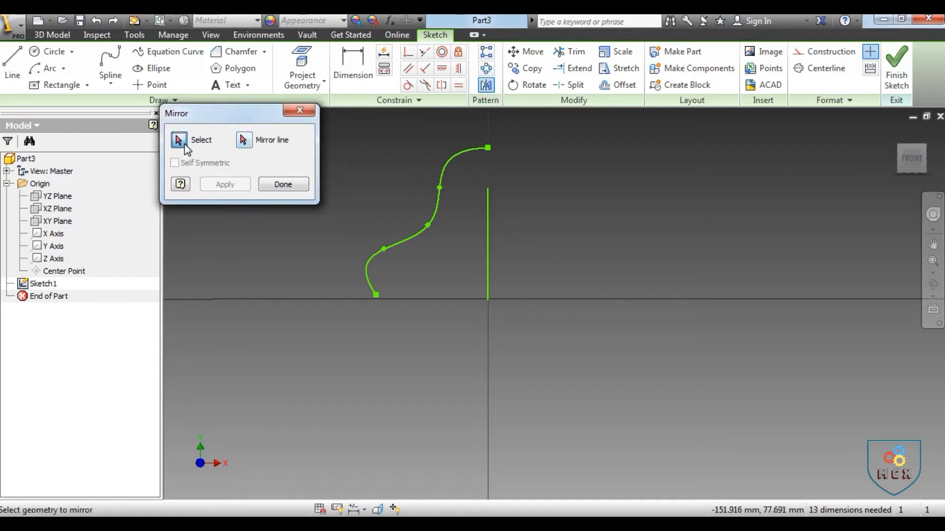
click(436, 212)
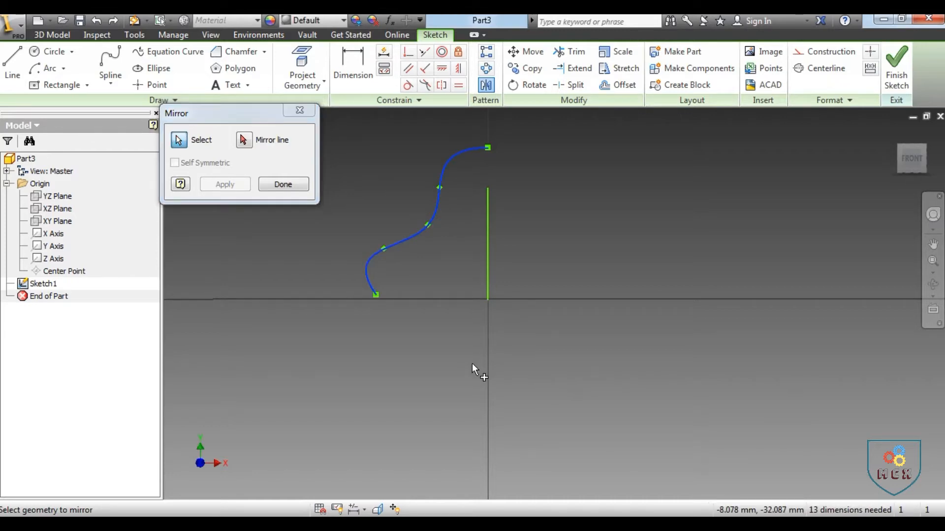
click(244, 142)
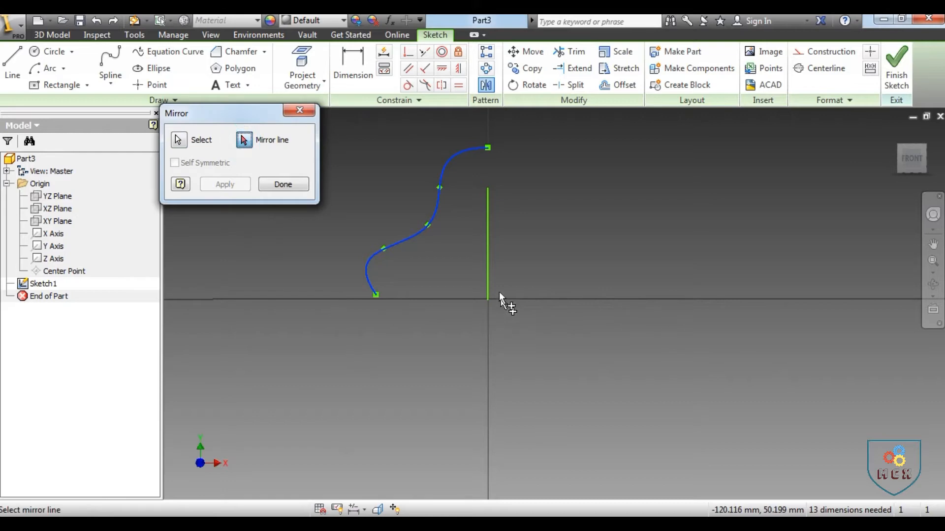
click(487, 253)
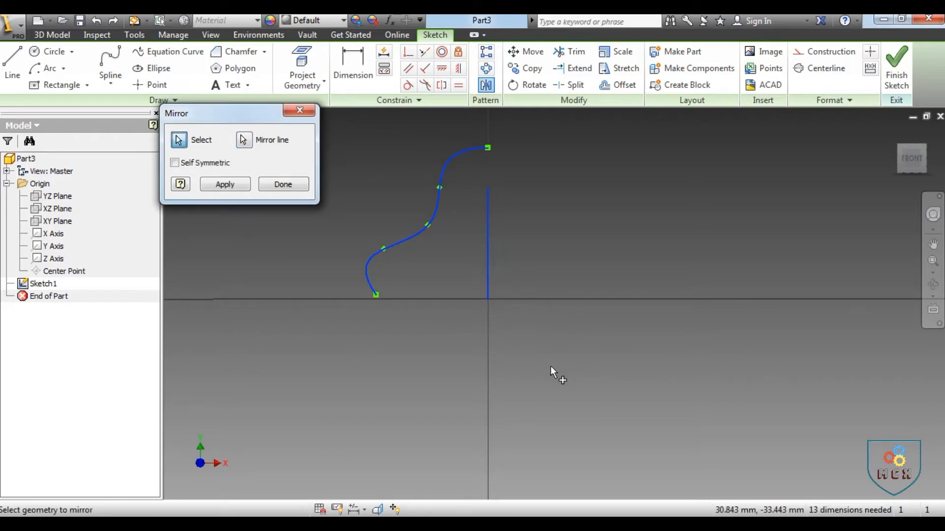
click(231, 186)
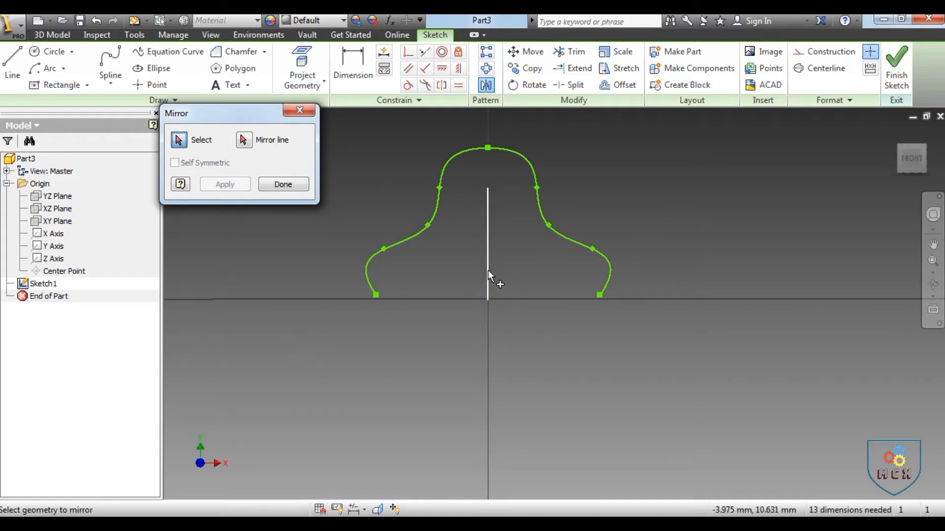
right_click(541, 301)
click(583, 301)
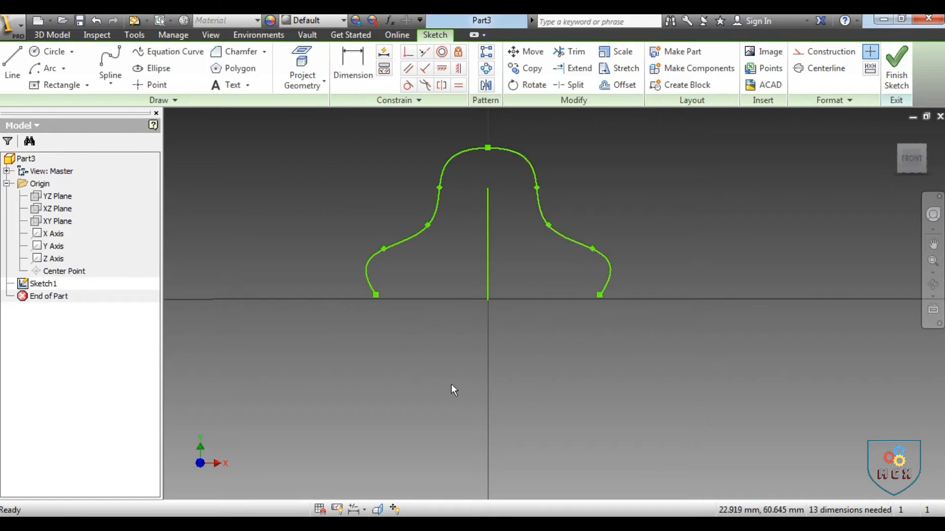
click(490, 241)
key(Delete)
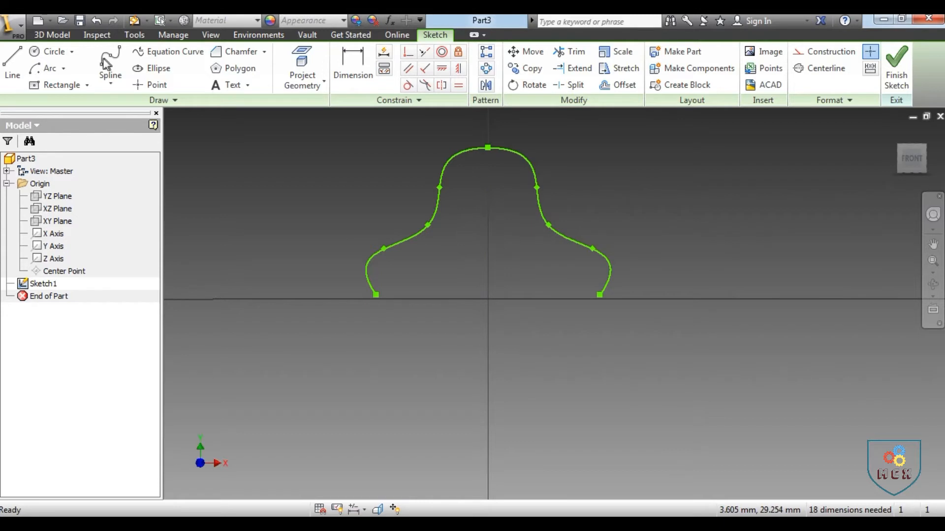
Draw a horizontal line joining the open lower endpoints of the two mirrored splines.
click(12, 64)
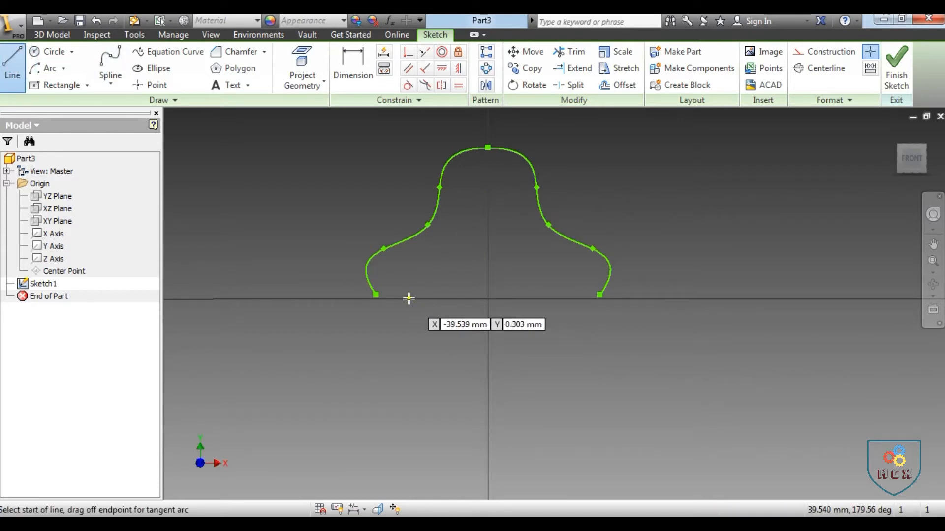
click(376, 295)
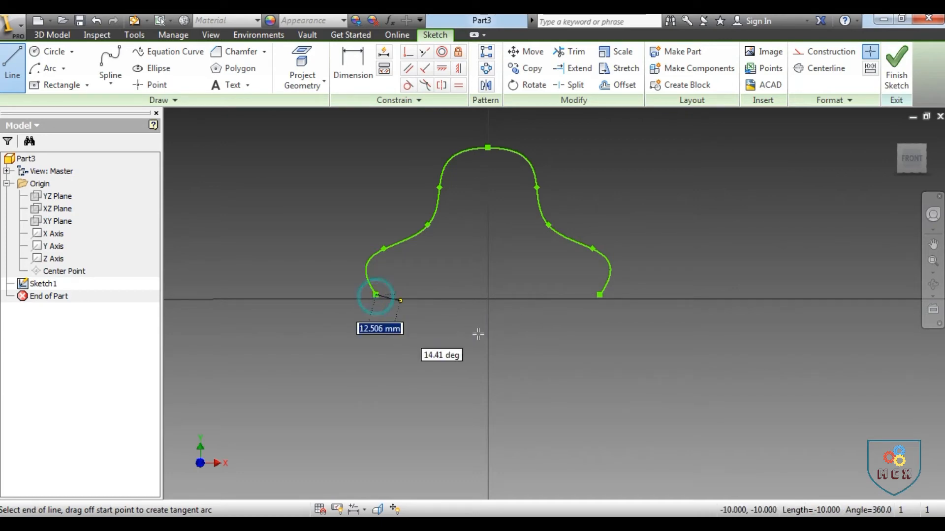
click(598, 295)
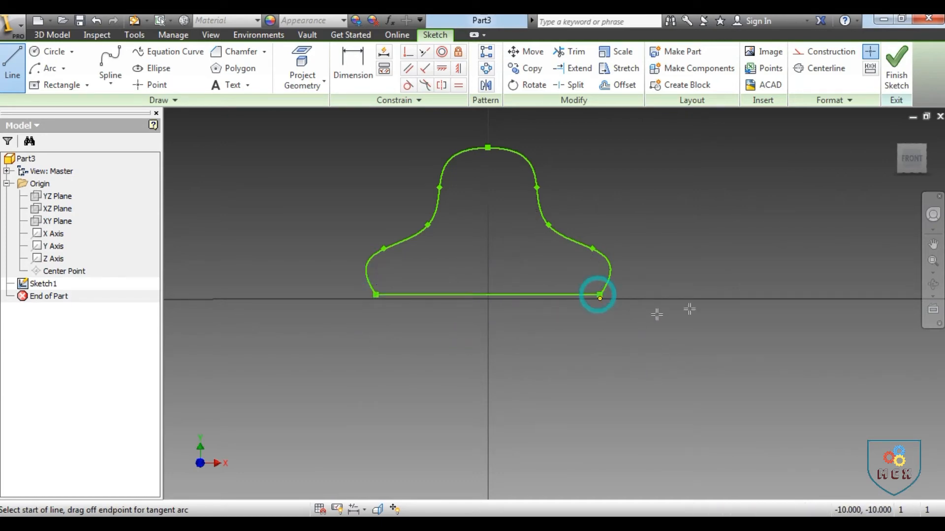
right_click(709, 275)
click(759, 272)
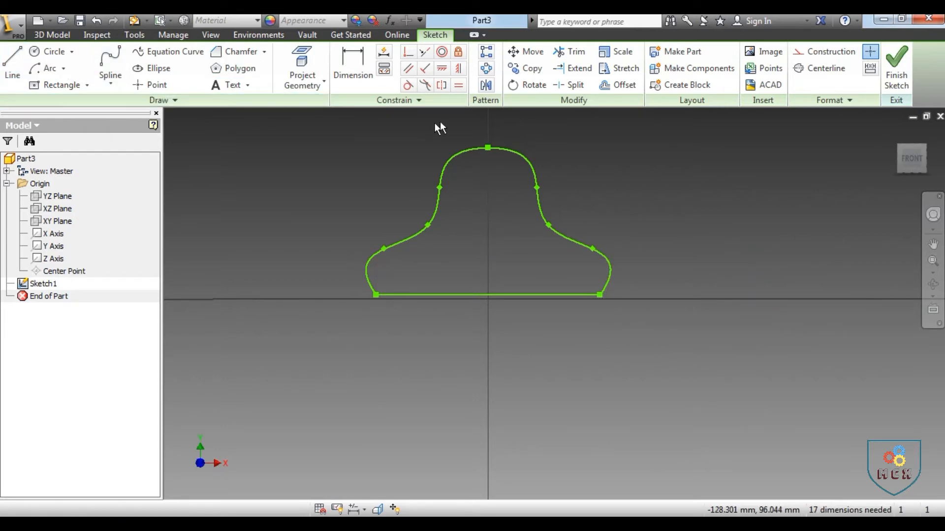
Mirror both splines about the horizontal base line and delete that line, leaving only the closed spline profile.
click(485, 86)
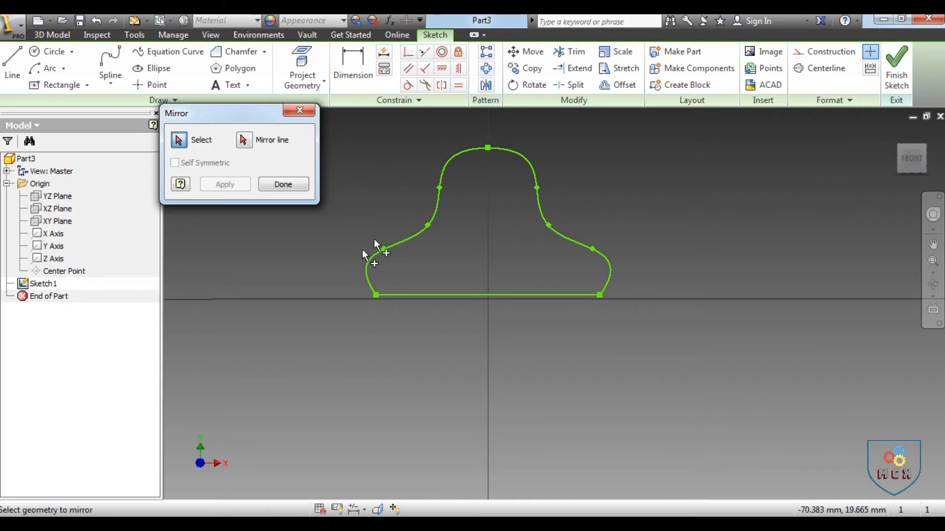
click(439, 201)
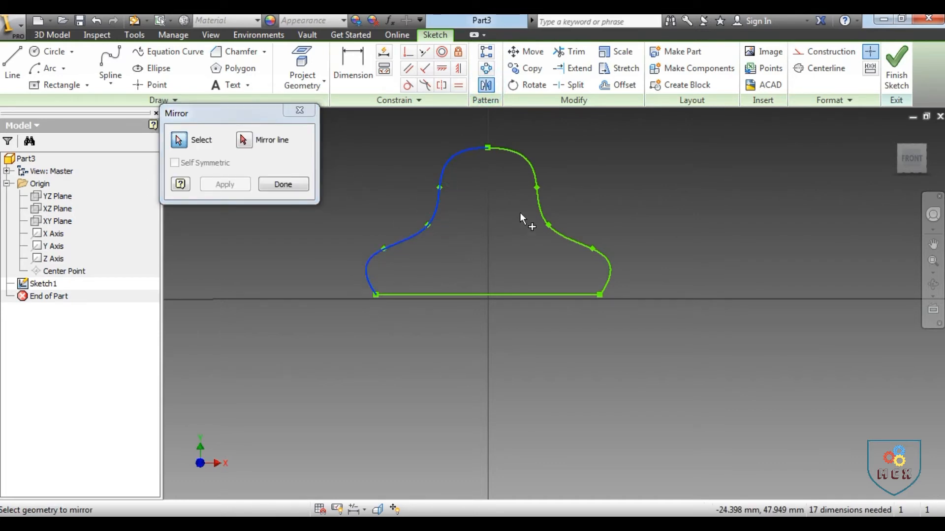
click(531, 171)
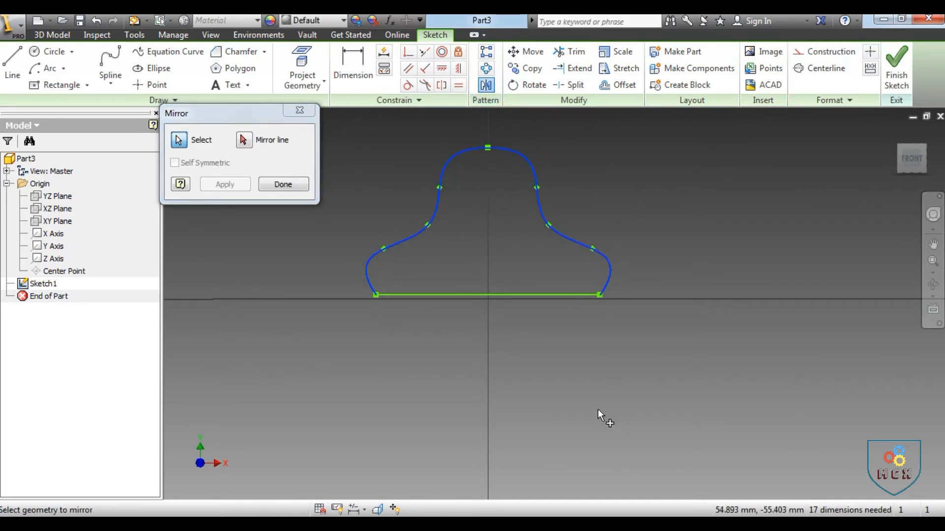
click(244, 141)
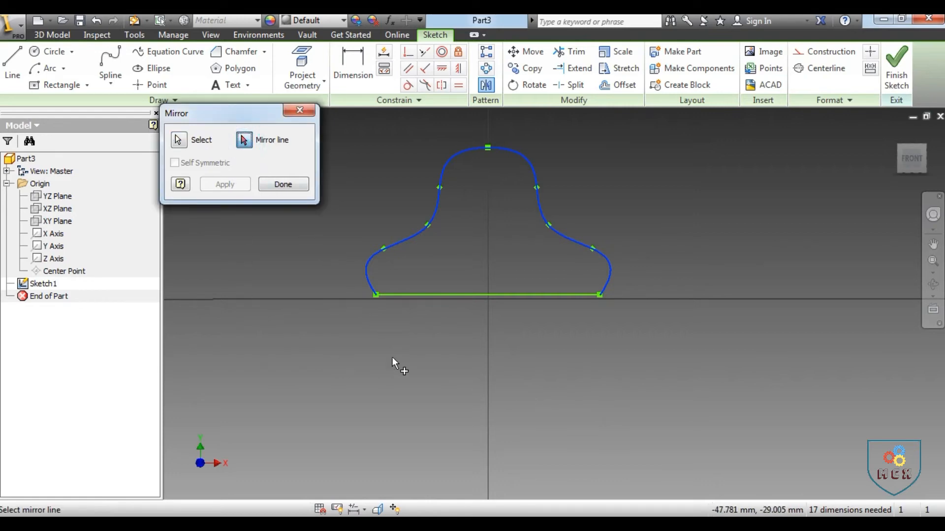
click(459, 294)
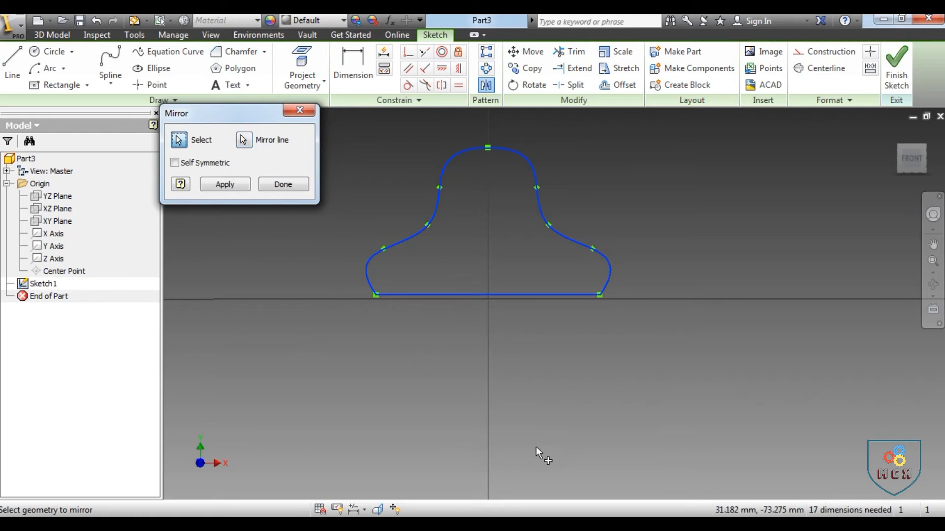
click(233, 186)
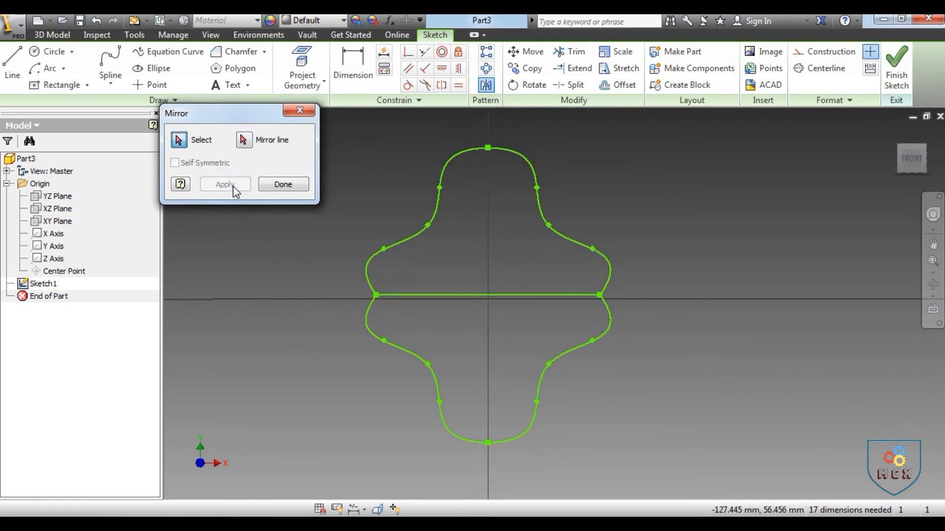
click(300, 112)
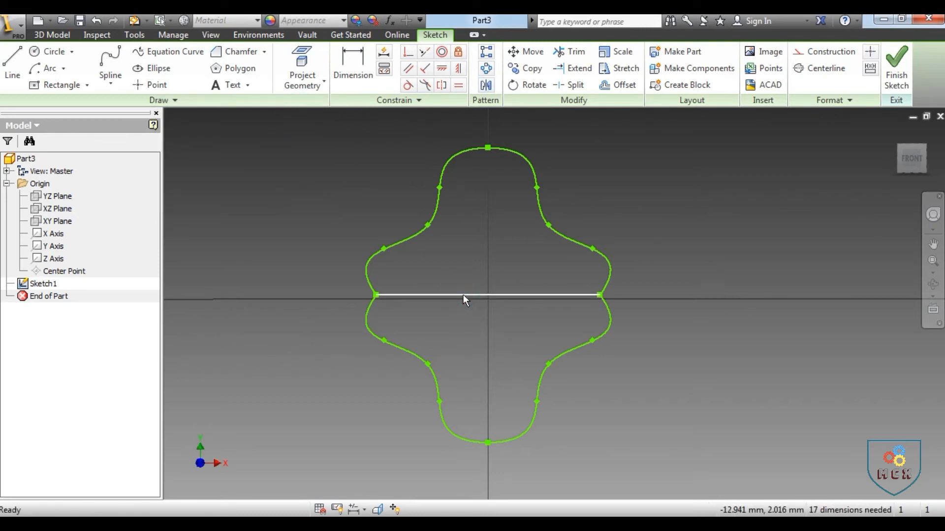
click(463, 295)
key(Delete)
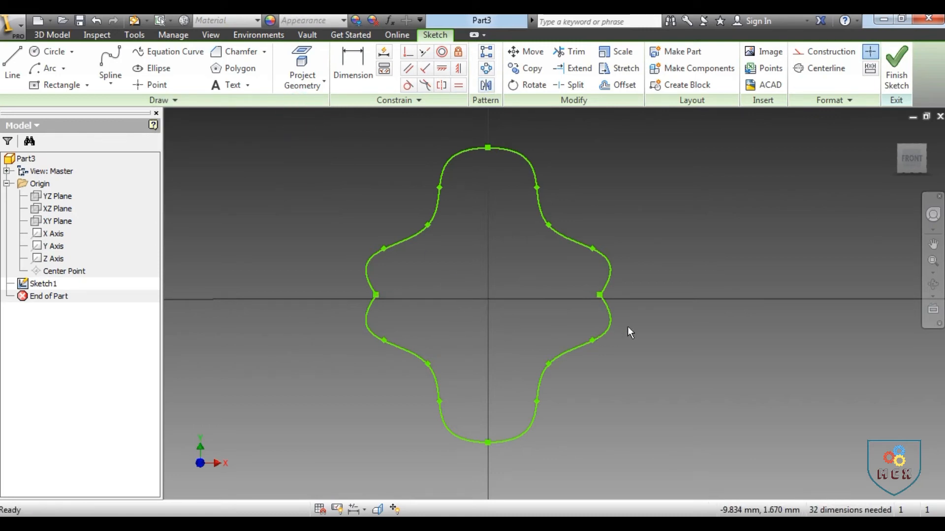